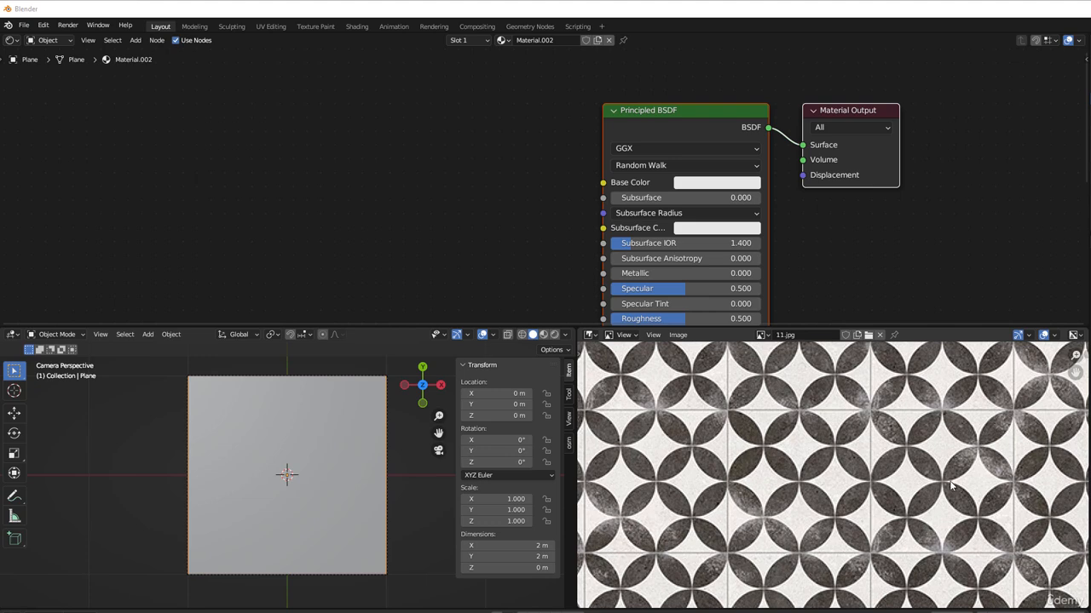
scroll(951, 486, up, 1)
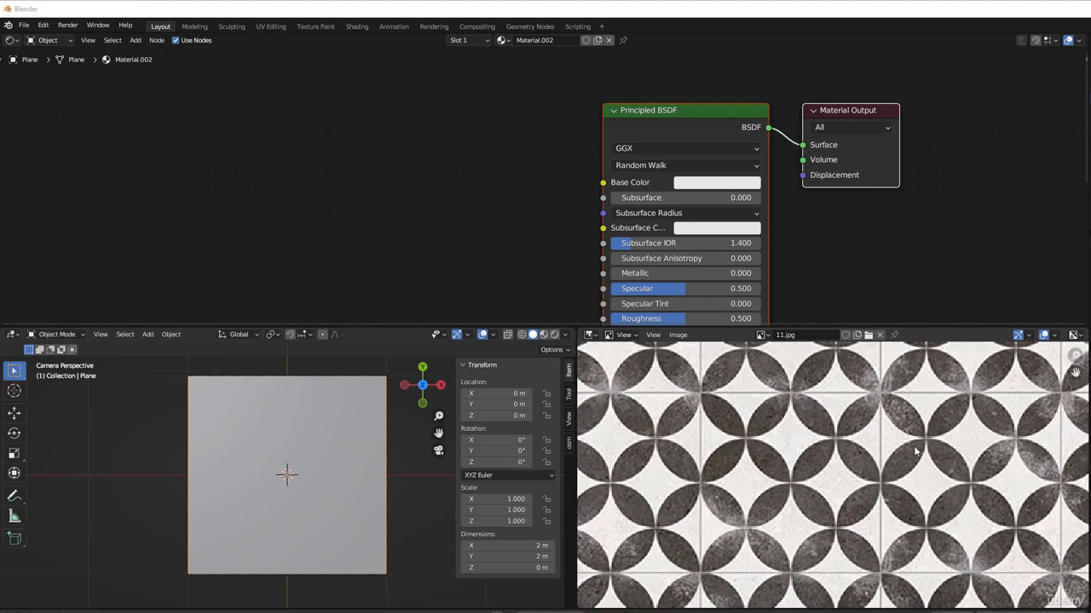
scroll(916, 452, down, 2)
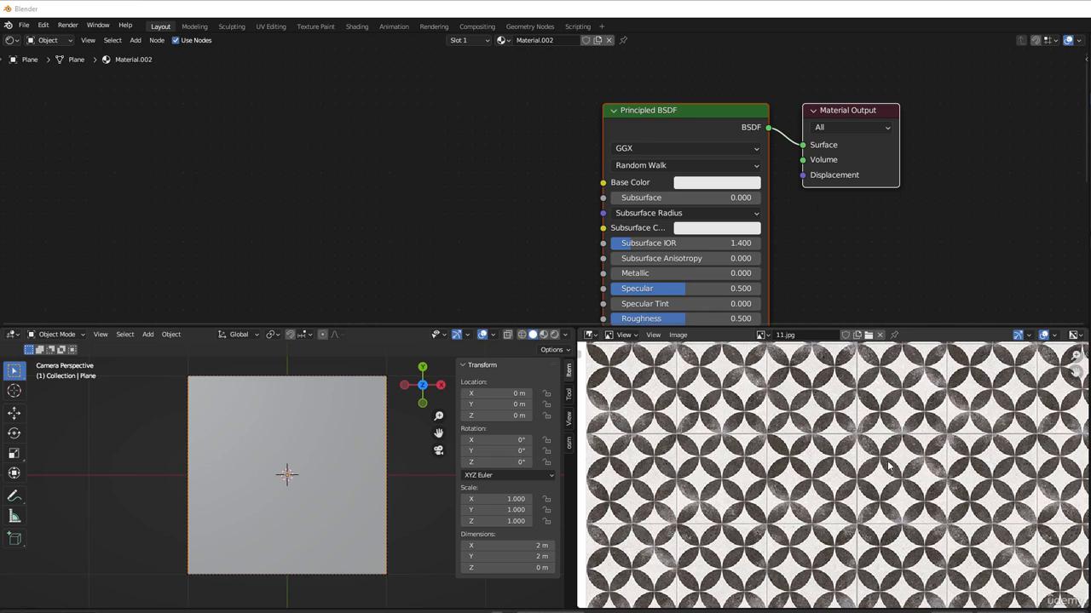
scroll(888, 465, up, 1)
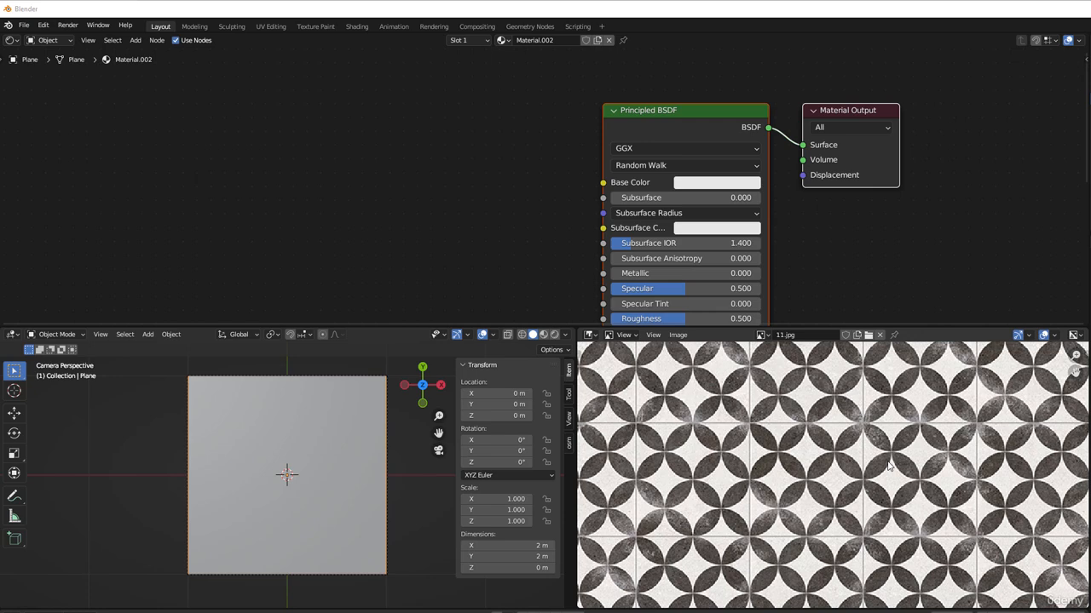
scroll(888, 465, up, 1)
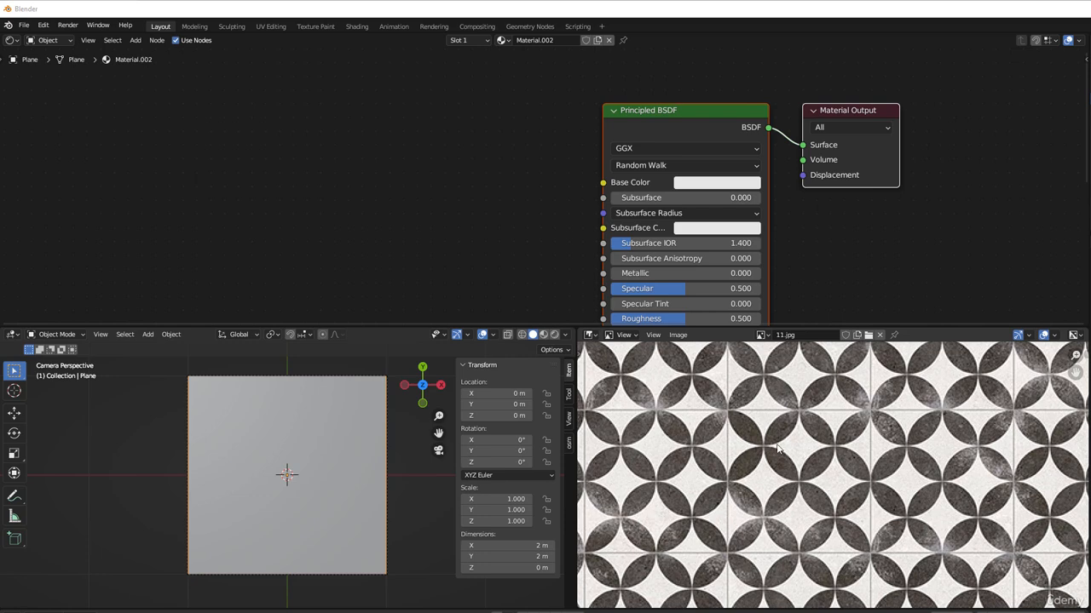
Step: Add a Texture Coordinate node to the material, well ahead of the Principled BSDF
scroll(413, 226, up, 1)
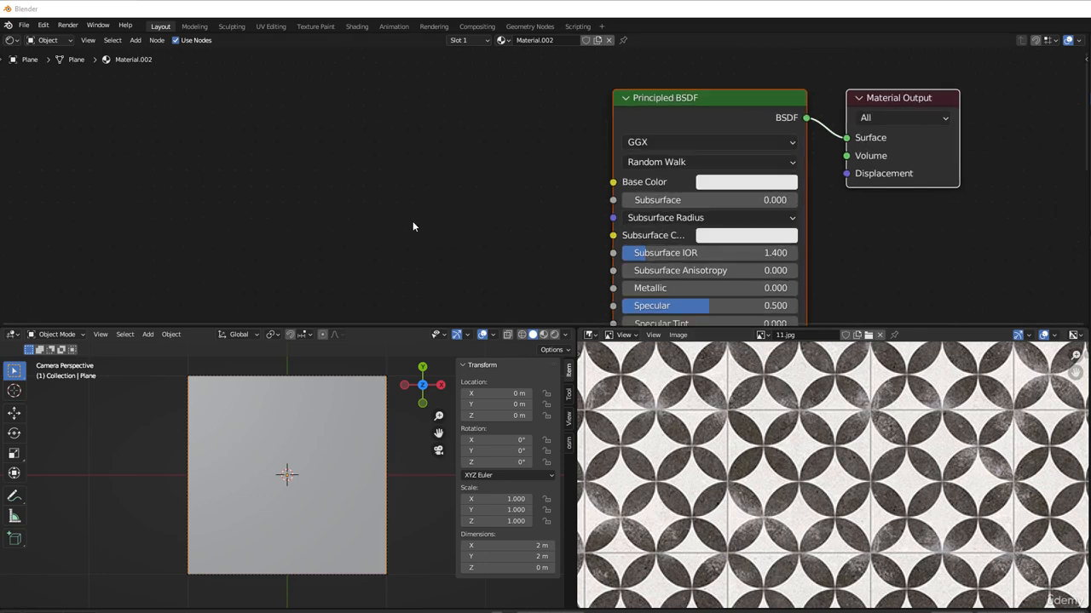
middle_drag(413, 226, 514, 216)
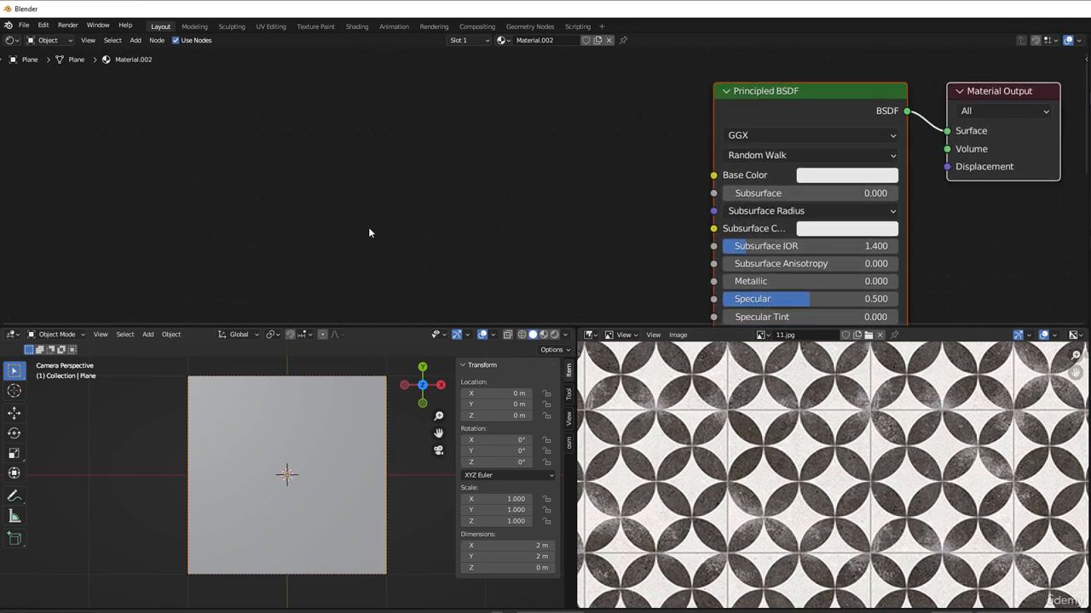
key(shift+a)
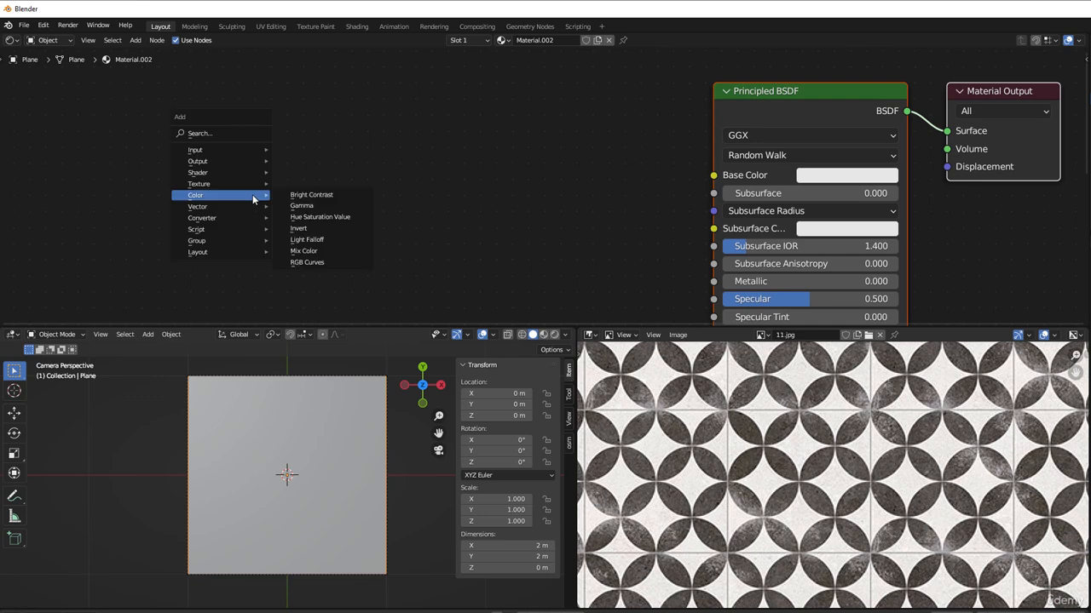
mouse_move(231, 149)
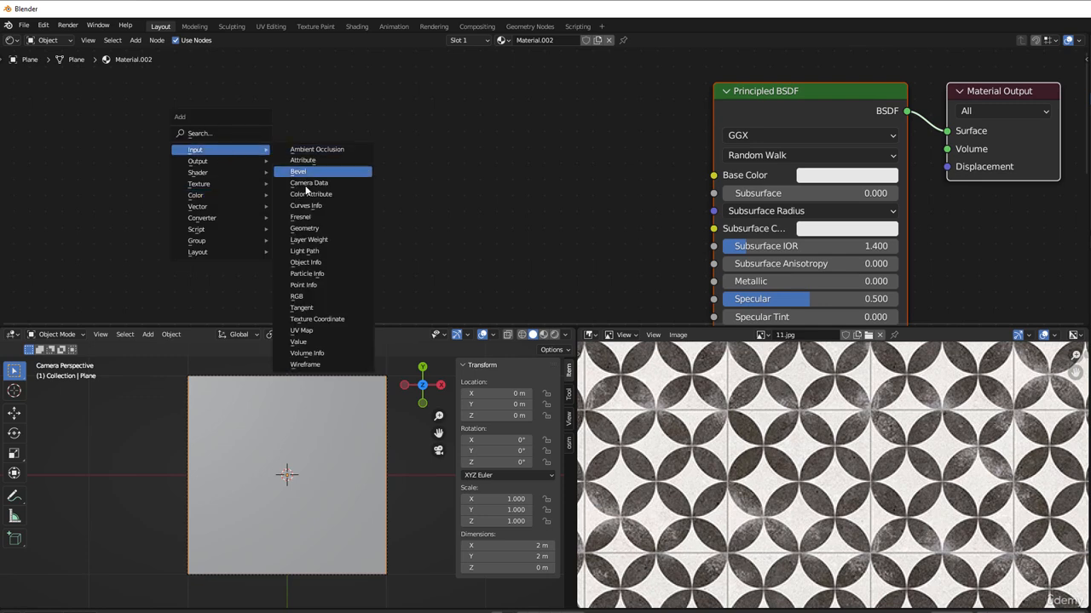
click(324, 318)
click(165, 103)
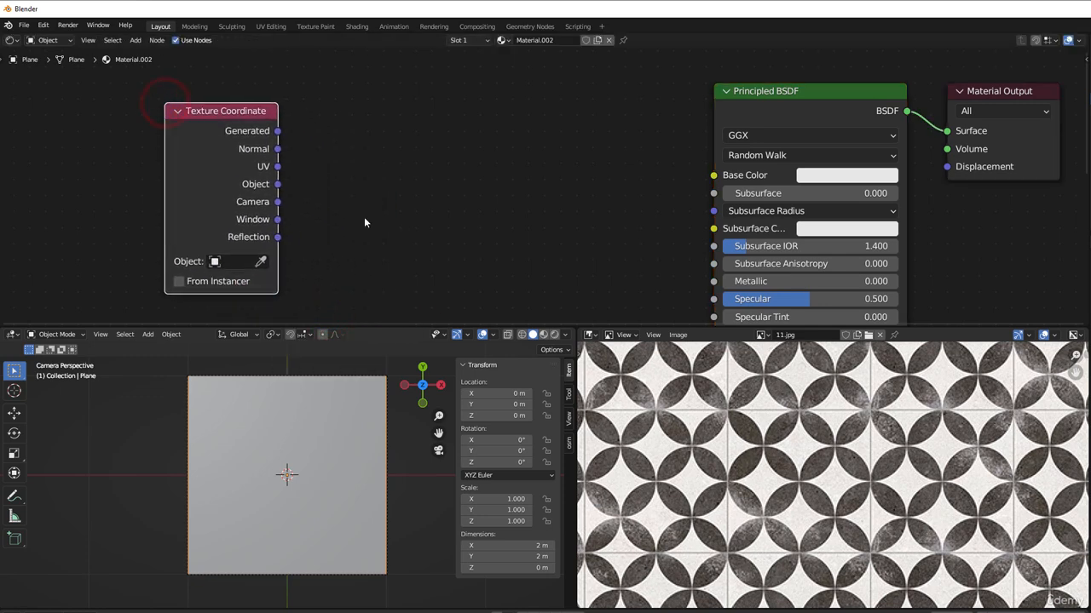
Step: Add a Vector Math node beside the Texture Coordinate node and set its operation to Scale
scroll(364, 216, up, 1)
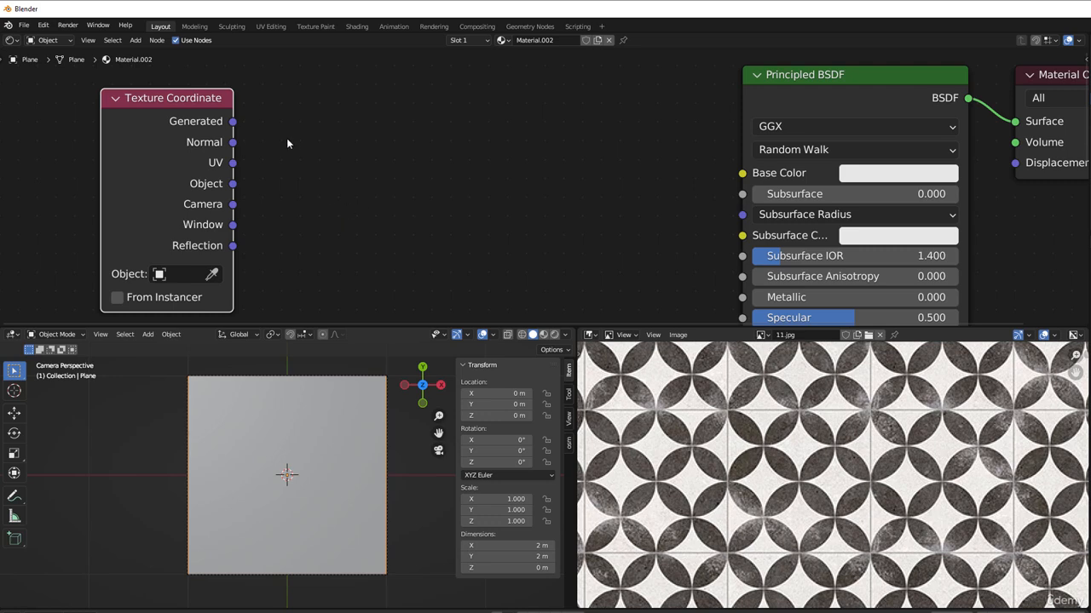
key(shift+a)
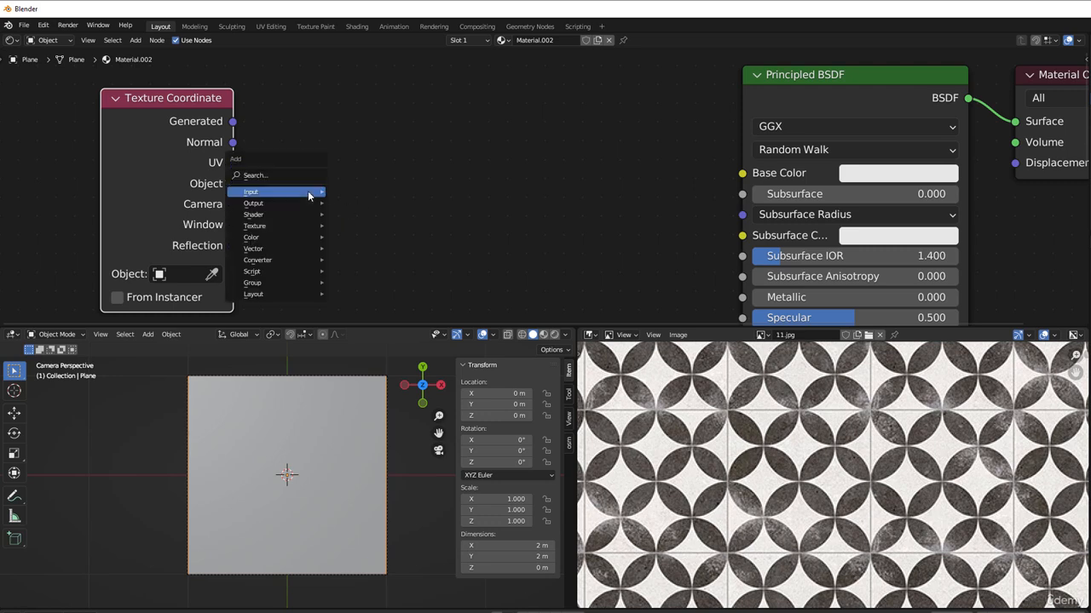
mouse_move(276, 260)
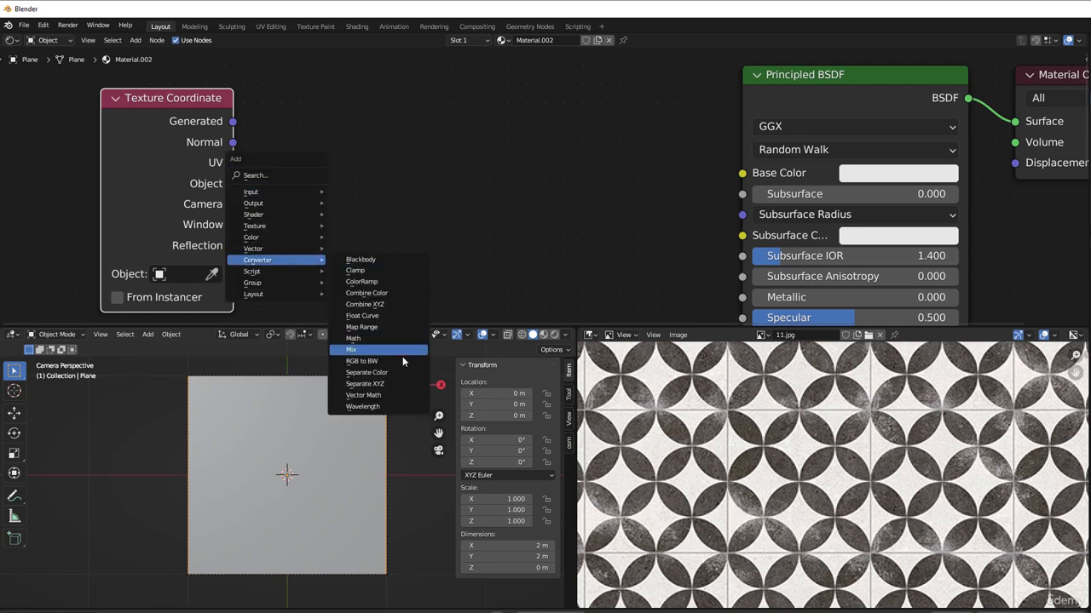
click(375, 392)
click(282, 91)
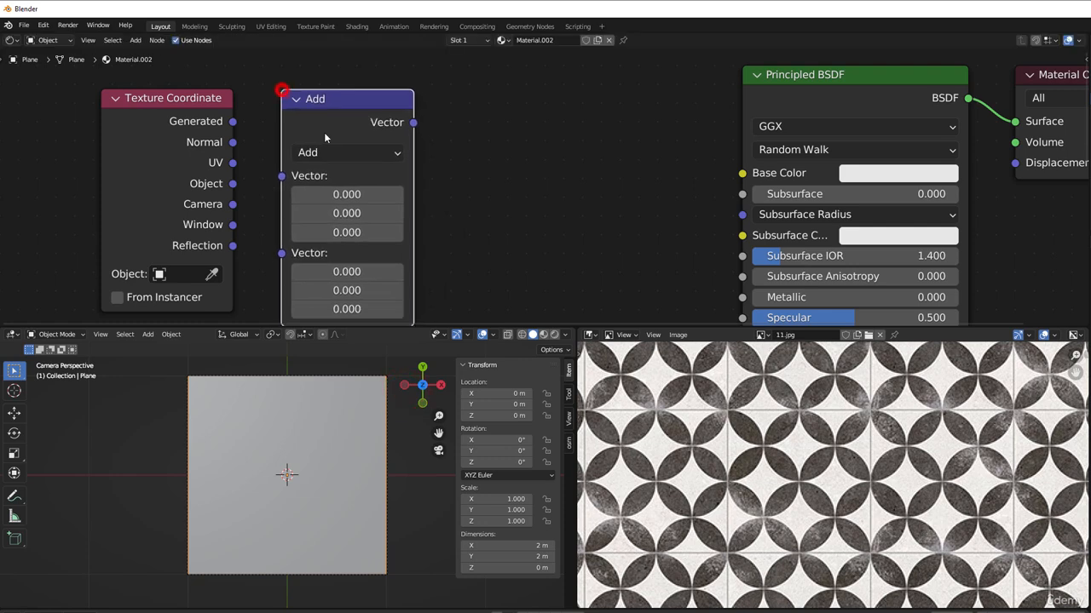
click(332, 151)
click(351, 462)
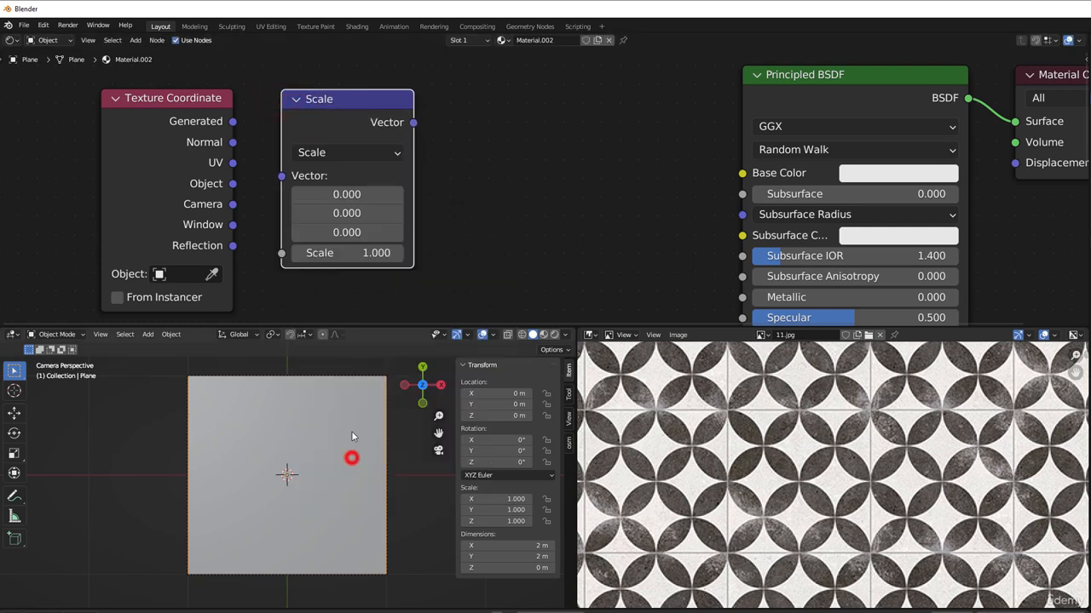
Step: Duplicate the Scale node, place the copy after it, and set the copy's operation to Fraction
mouse_move(359, 125)
mouse_down()
mouse_move(394, 130)
mouse_move(352, 109)
mouse_up()
key(shift+d)
click(498, 104)
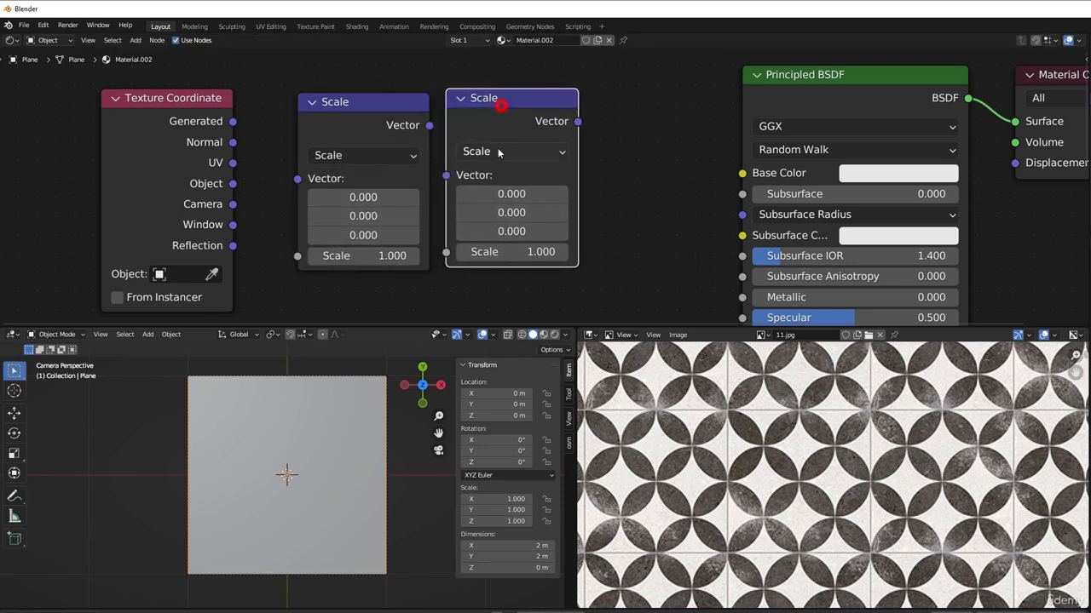
click(501, 152)
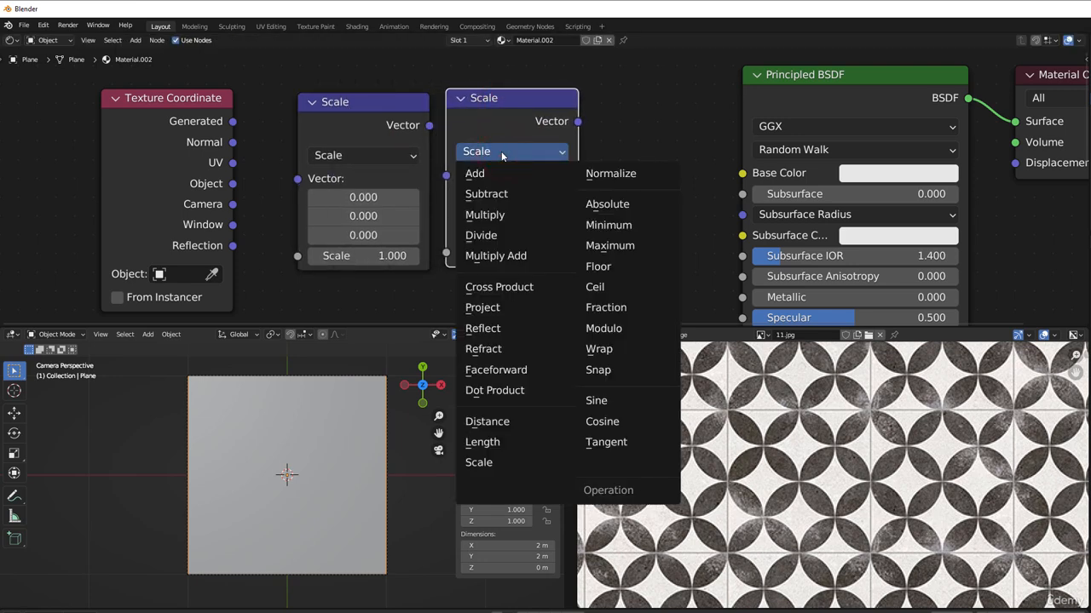
click(607, 308)
Step: Link the UV output to the Scale node and the Scale output to the Fraction node, then tidy their spacing
drag(429, 126, 451, 176)
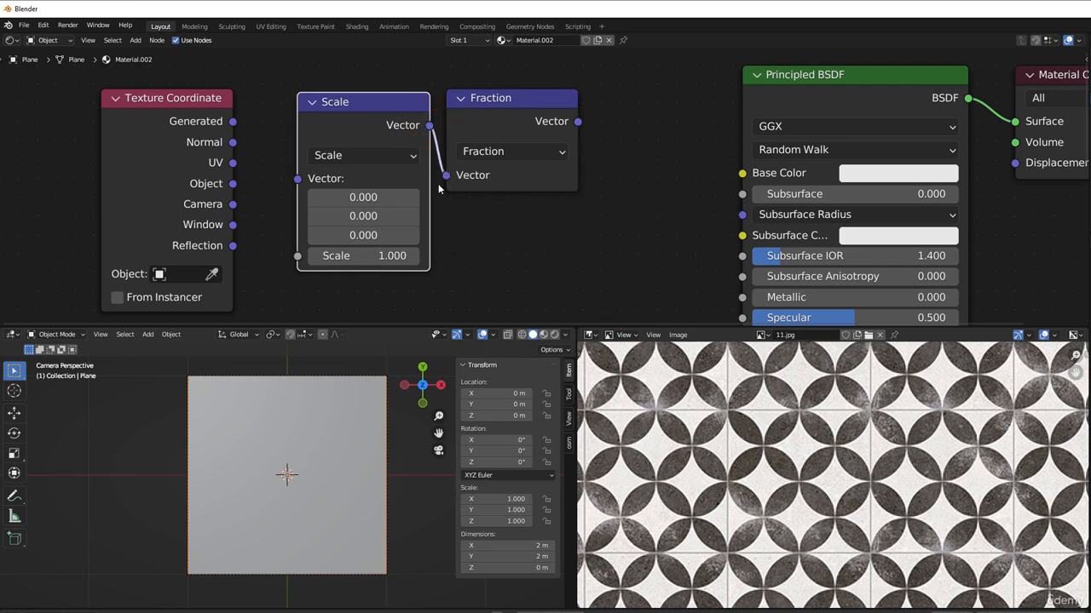
drag(189, 173, 298, 178)
drag(384, 136, 363, 129)
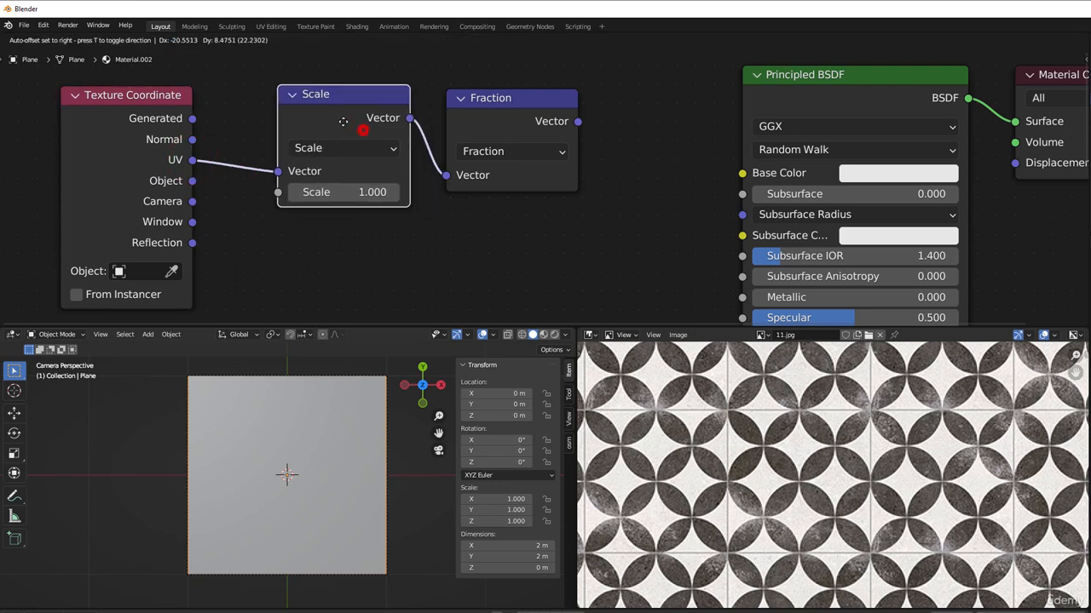
click(476, 114)
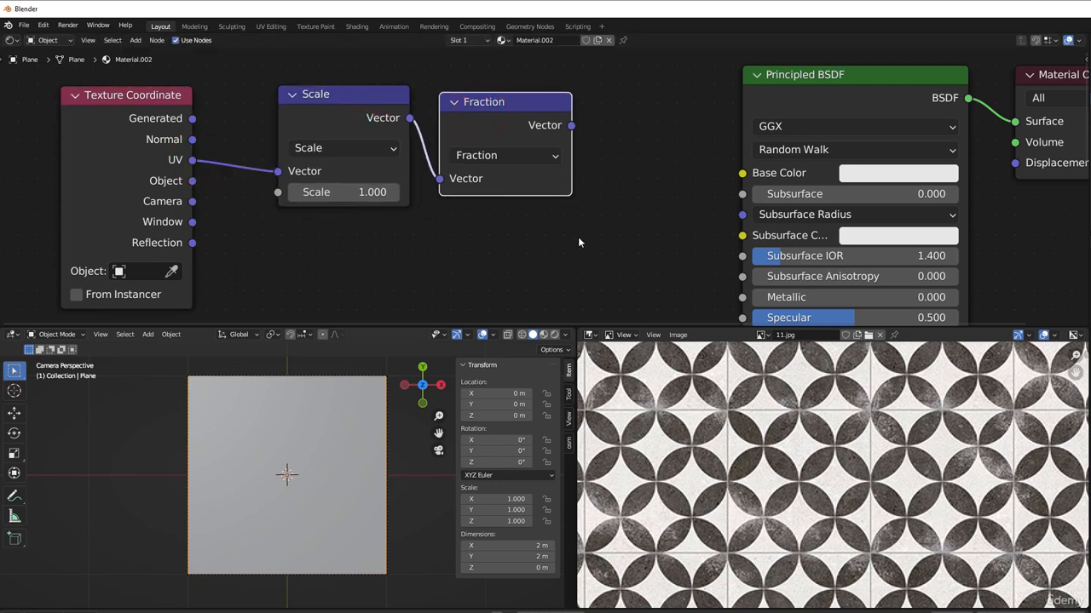
Step: Move the Principled BSDF and Material Output nodes together away from the Fraction node to make room
middle_drag(577, 237, 427, 254)
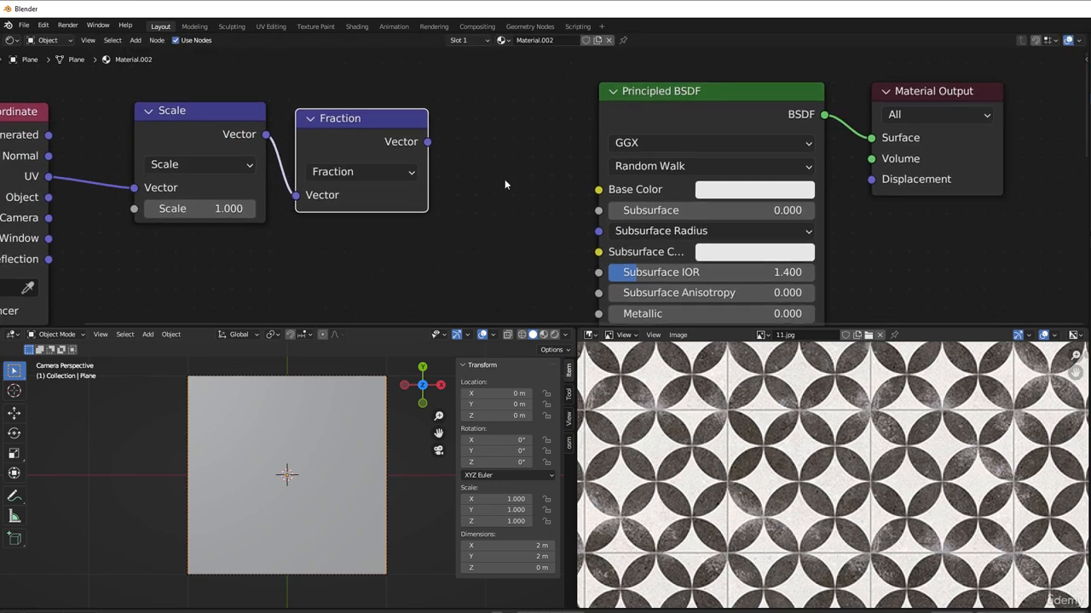
drag(539, 48, 973, 228)
drag(716, 112, 936, 105)
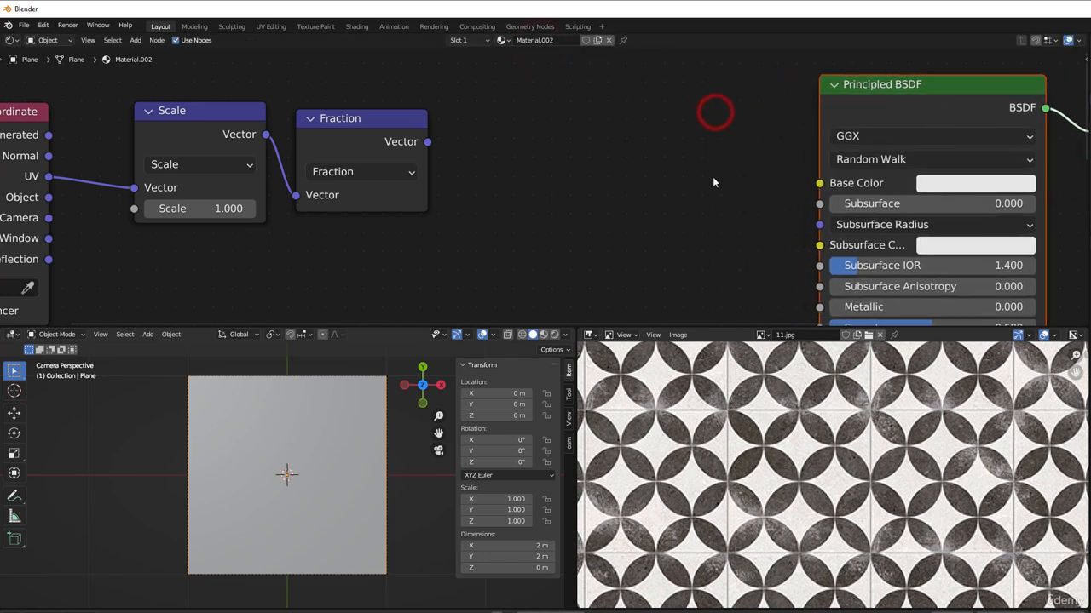
Step: Duplicate the Fraction node twice and place the copies in a row between it and the Principled BSDF
middle_drag(580, 215, 502, 238)
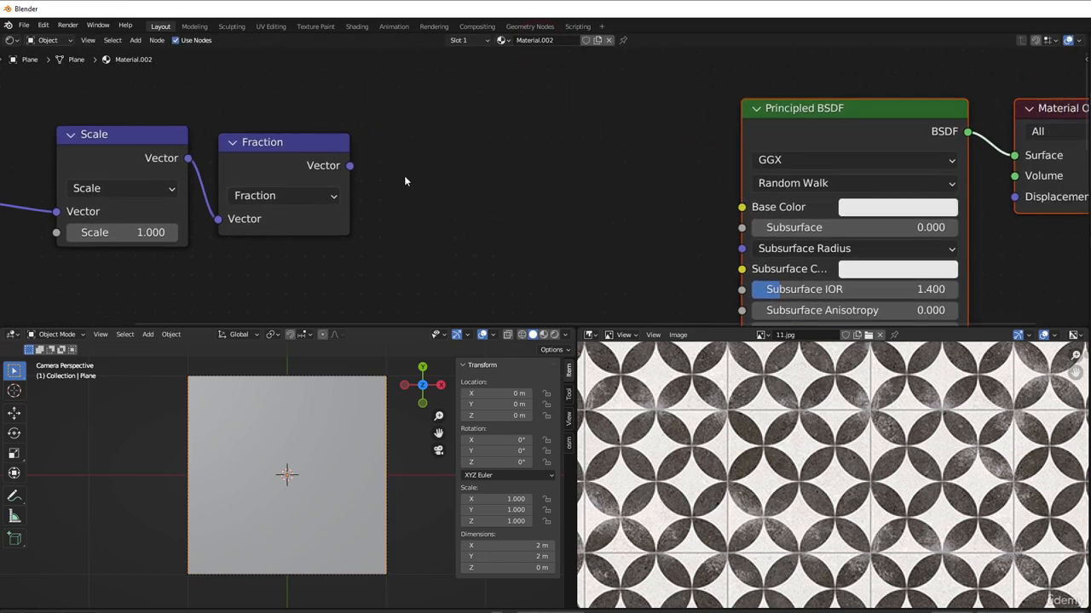
click(277, 146)
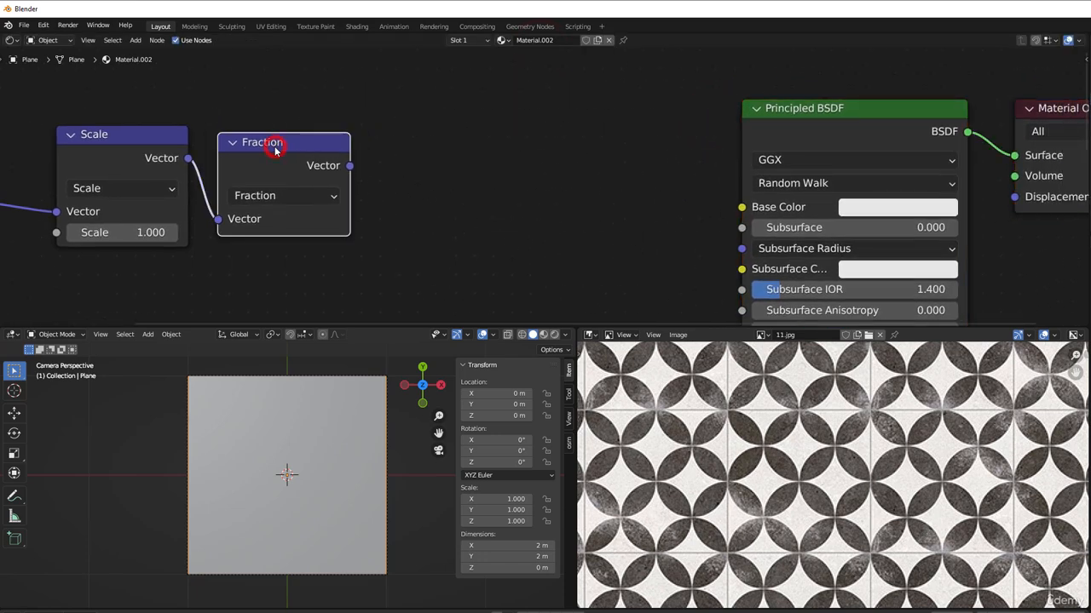
key(shift+d)
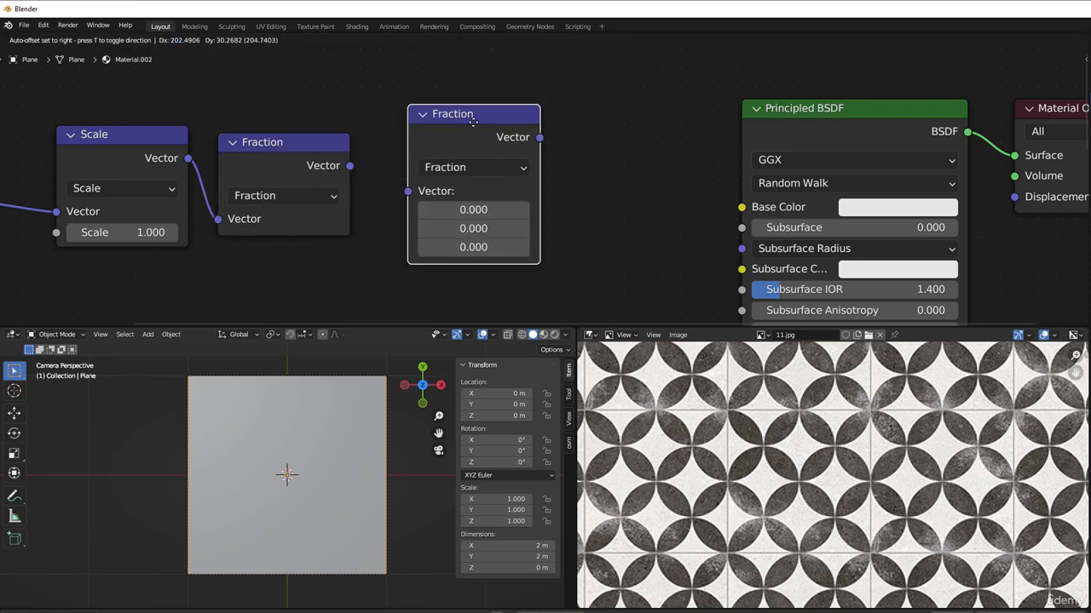
click(432, 128)
key(shift+d)
click(592, 112)
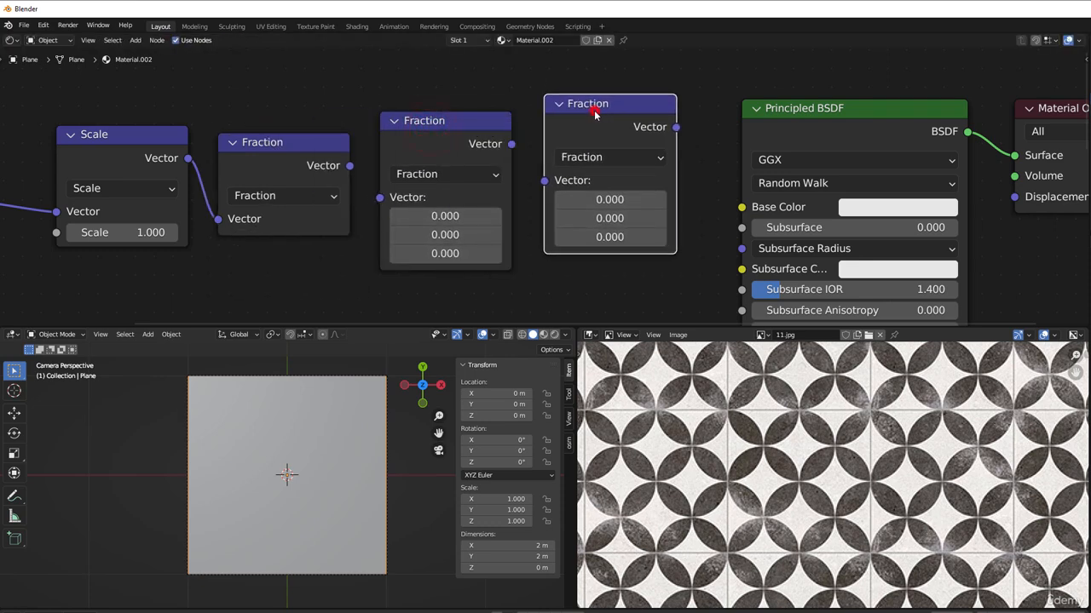
Step: Set the two copies to Subtract and Multiply, and link Fraction into Subtract and Subtract into Multiply
click(439, 174)
click(443, 217)
click(588, 157)
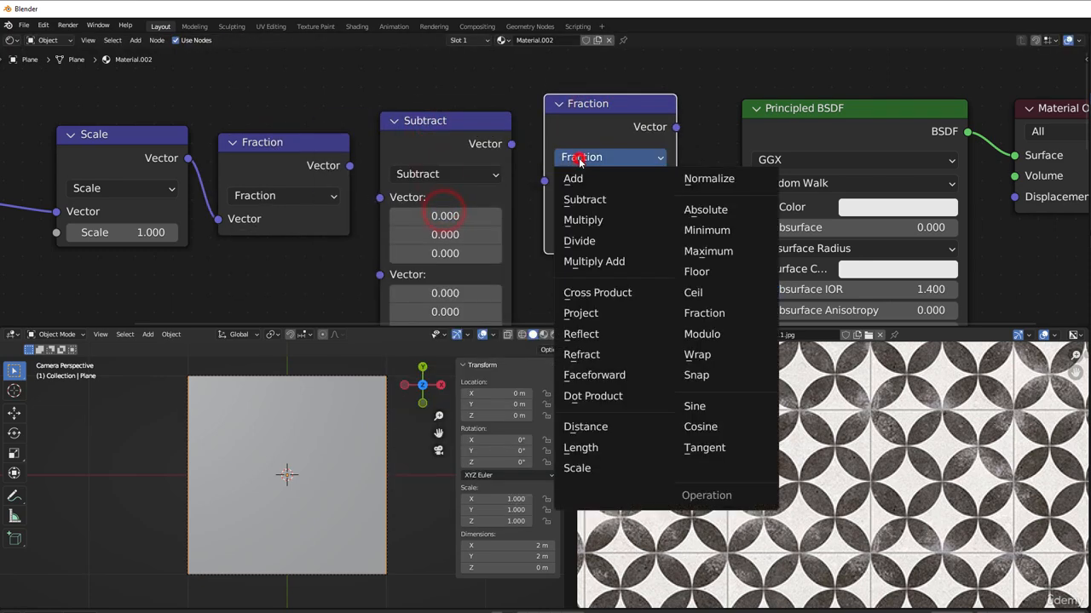
click(595, 219)
drag(349, 165, 380, 197)
drag(512, 144, 535, 187)
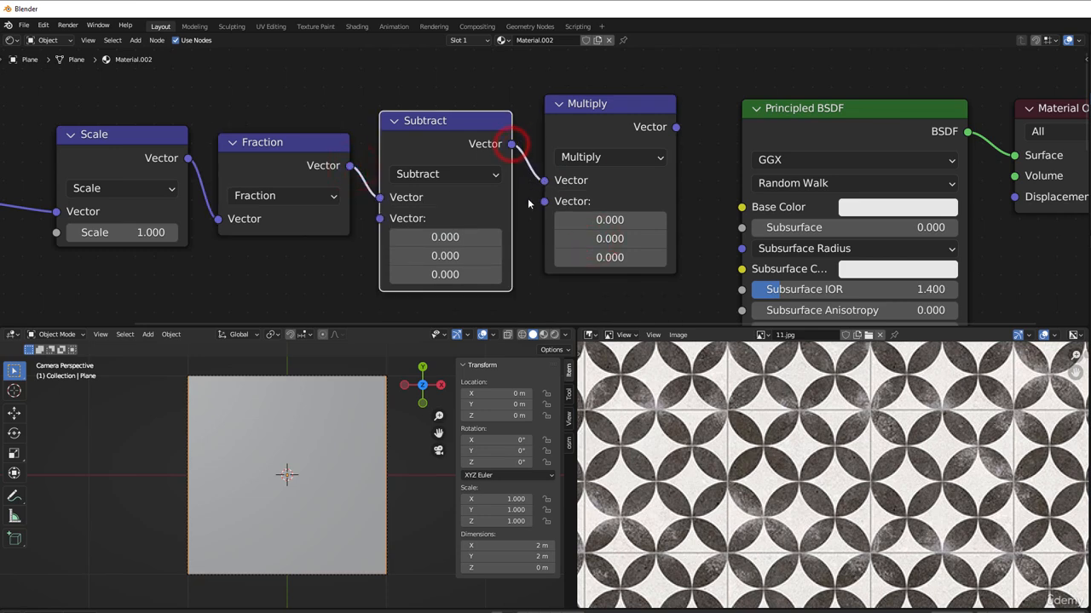
Step: Set the first two vector components to 0.5 on the Subtract node and to 2 on the Multiply node
click(445, 237)
drag(449, 233, 448, 255)
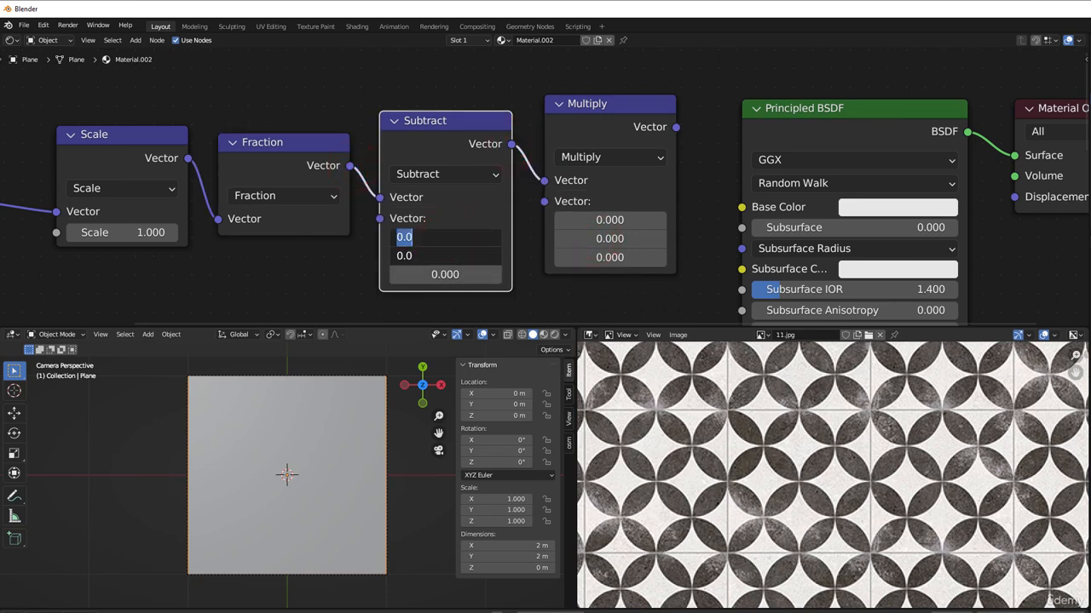
text(0.5)
key(Return)
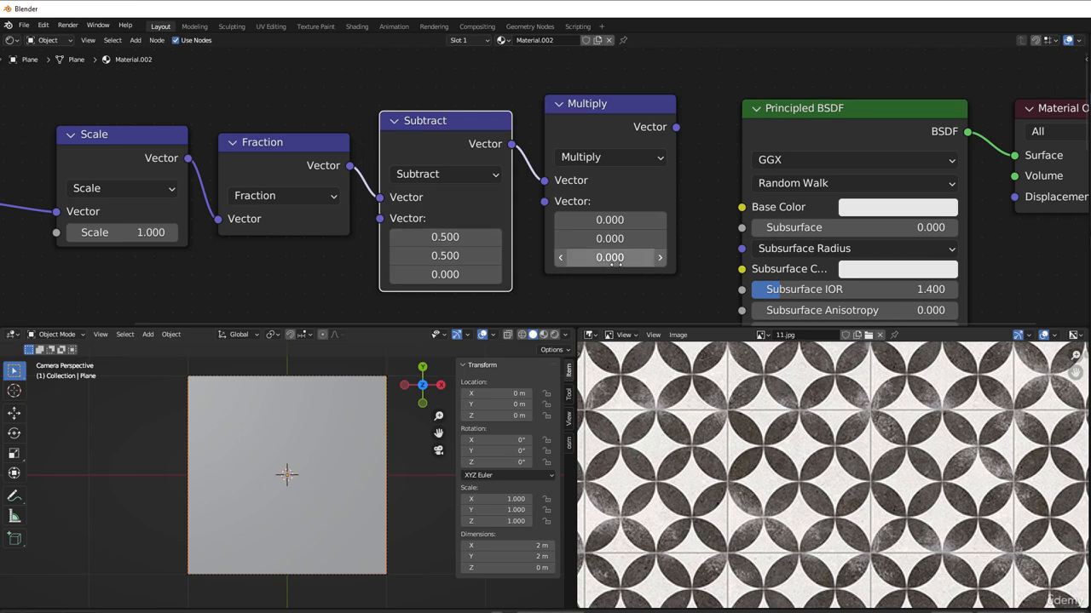
drag(610, 220, 610, 239)
text(2)
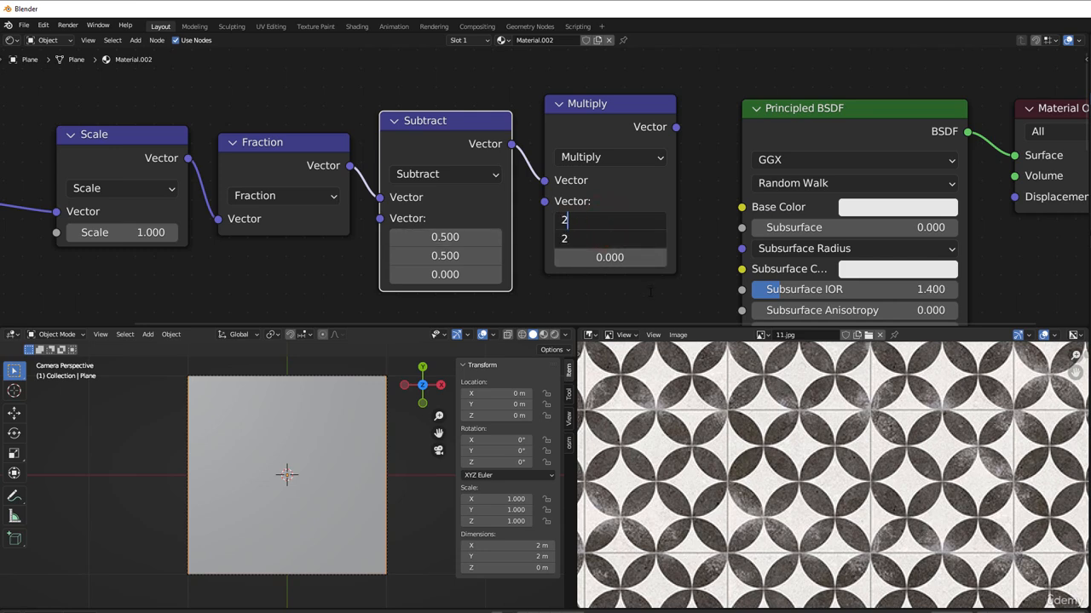
key(Return)
Step: Shift the Principled BSDF and Material Output nodes farther from the Multiply node to free space for another node
middle_drag(650, 292, 400, 294)
click(601, 129)
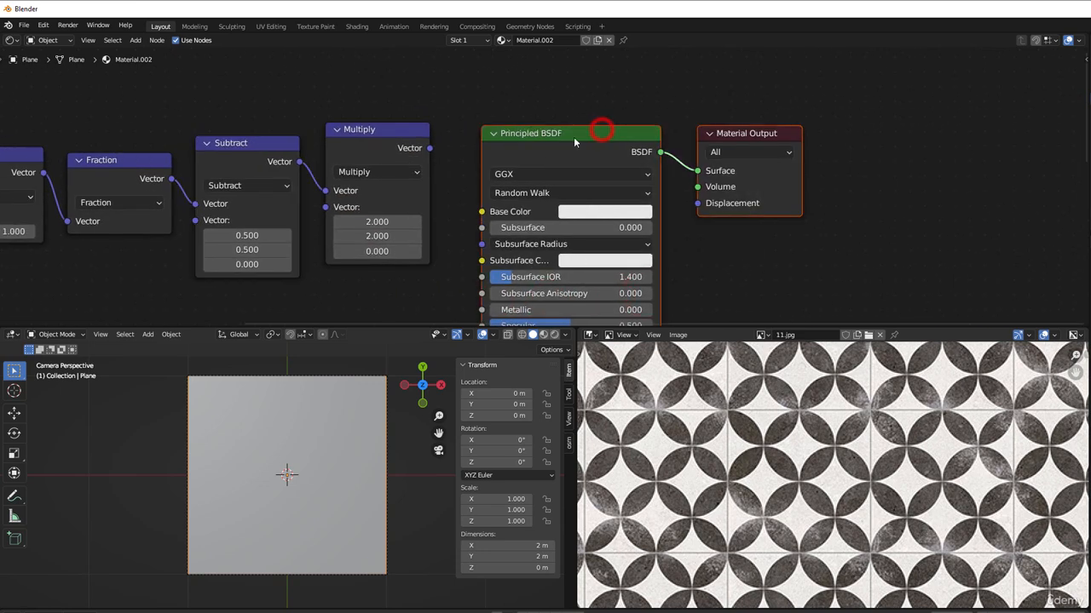
drag(574, 141, 796, 136)
Step: Add a Length vector math node fed by the Multiply output and link its Value to the Principled BSDF's Base Color
drag(429, 148, 507, 203)
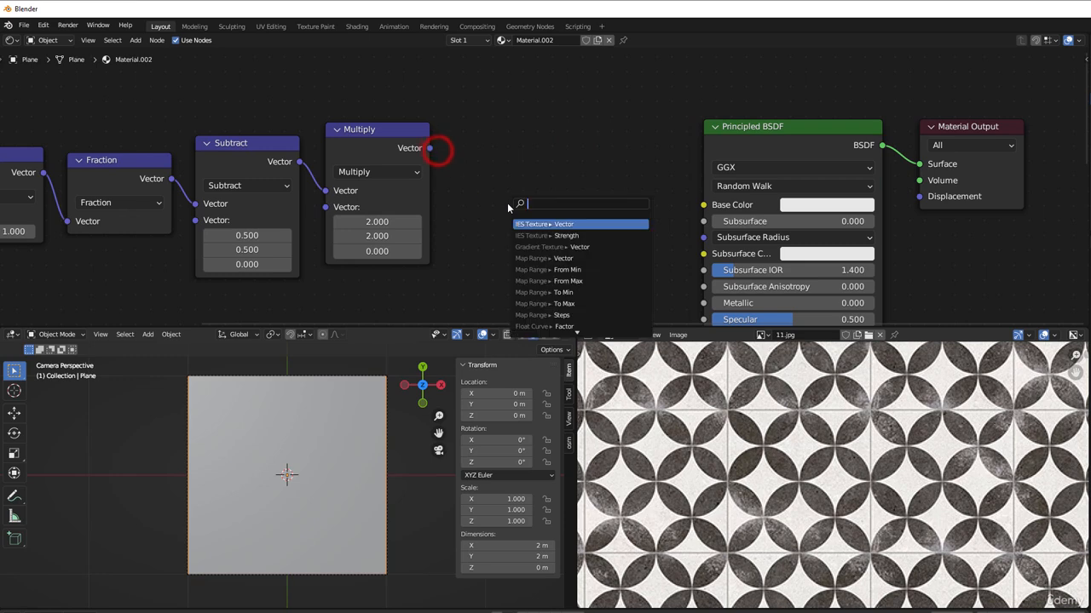
text(length)
key(Return)
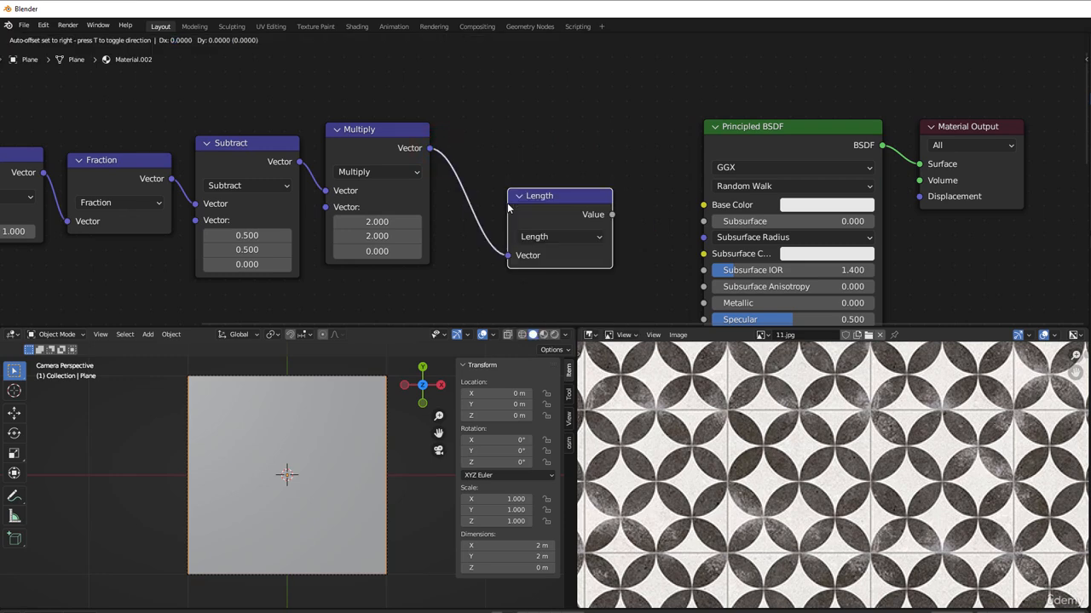
click(477, 153)
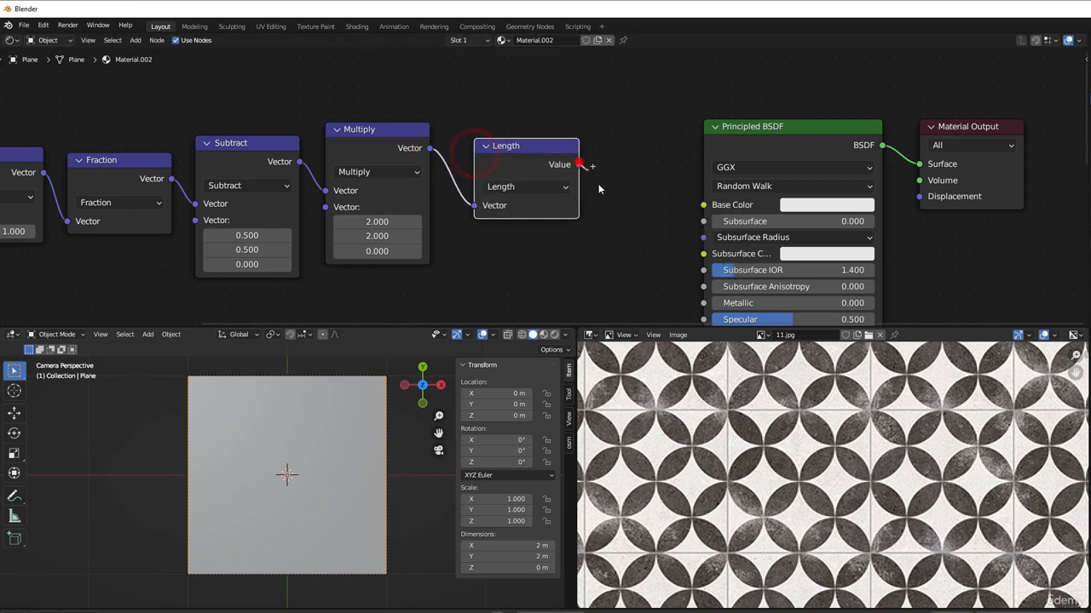
drag(579, 165, 702, 204)
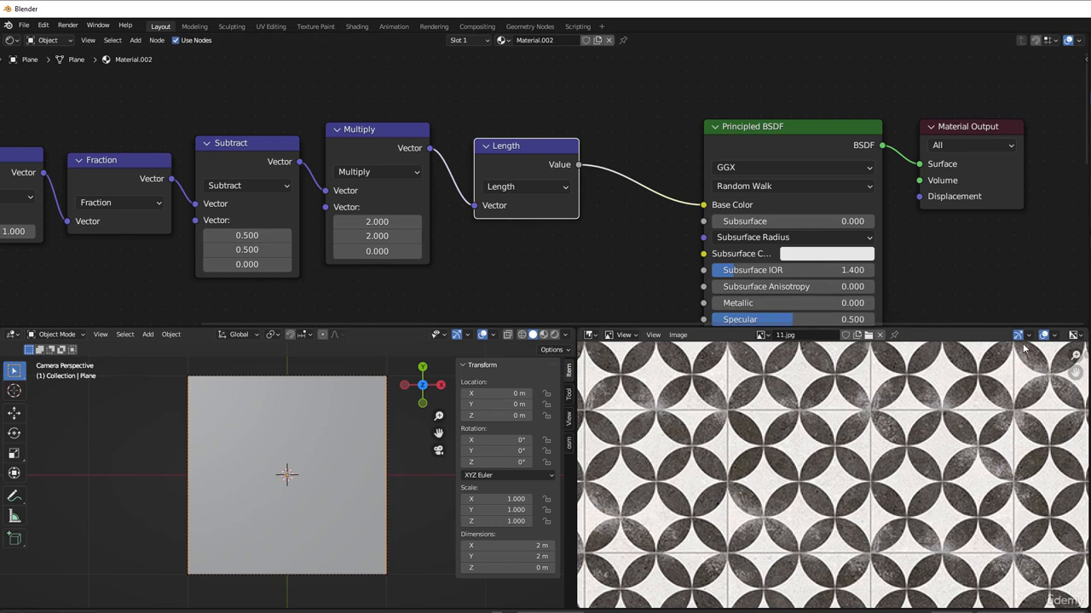
Step: Switch the 3D viewport to rendered shading and set the Scale node's factor to 2
click(555, 335)
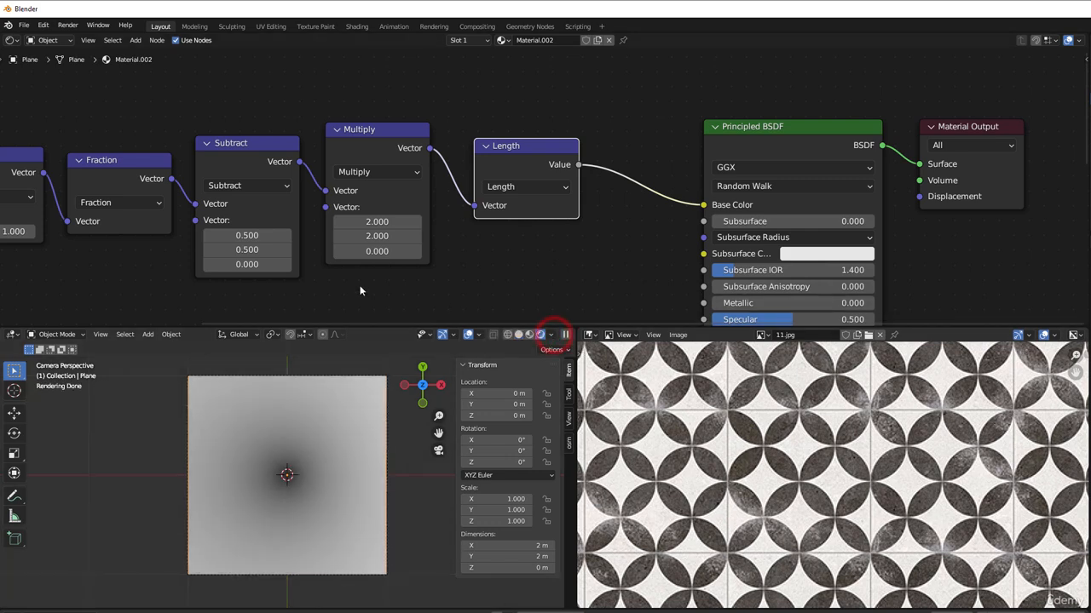
scroll(353, 287, up, 3)
middle_drag(344, 284, 762, 220)
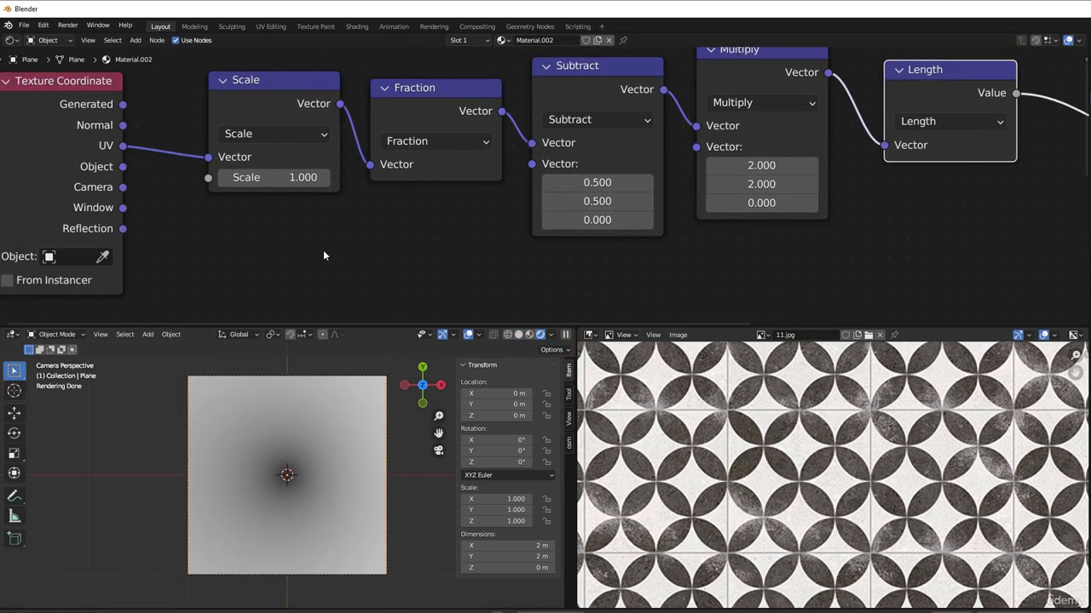
click(261, 178)
text(2)
click(309, 230)
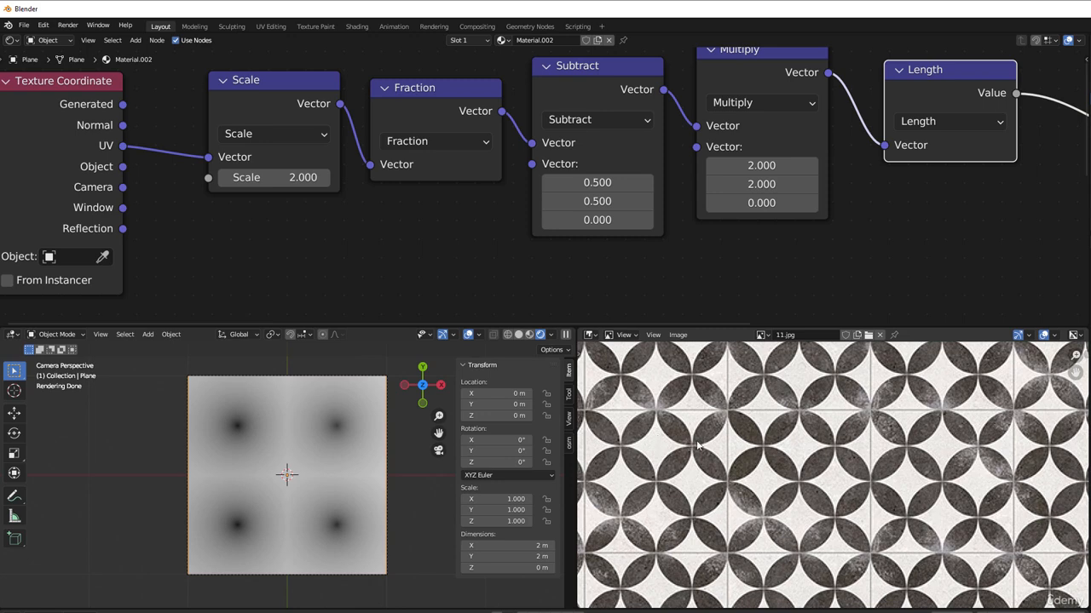
Step: Move the Length node closer to Multiply and insert a Less Than math node between Length and the Principled BSDF's Base Color
scroll(360, 259, down, 1)
middle_drag(328, 265, 205, 271)
middle_drag(686, 249, 547, 265)
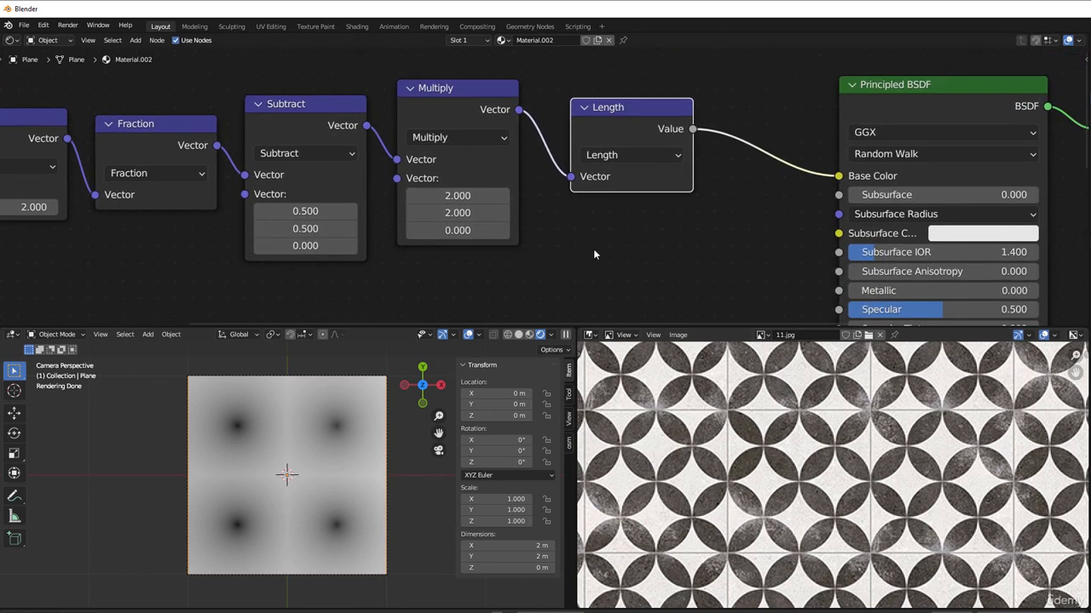
drag(614, 128, 592, 125)
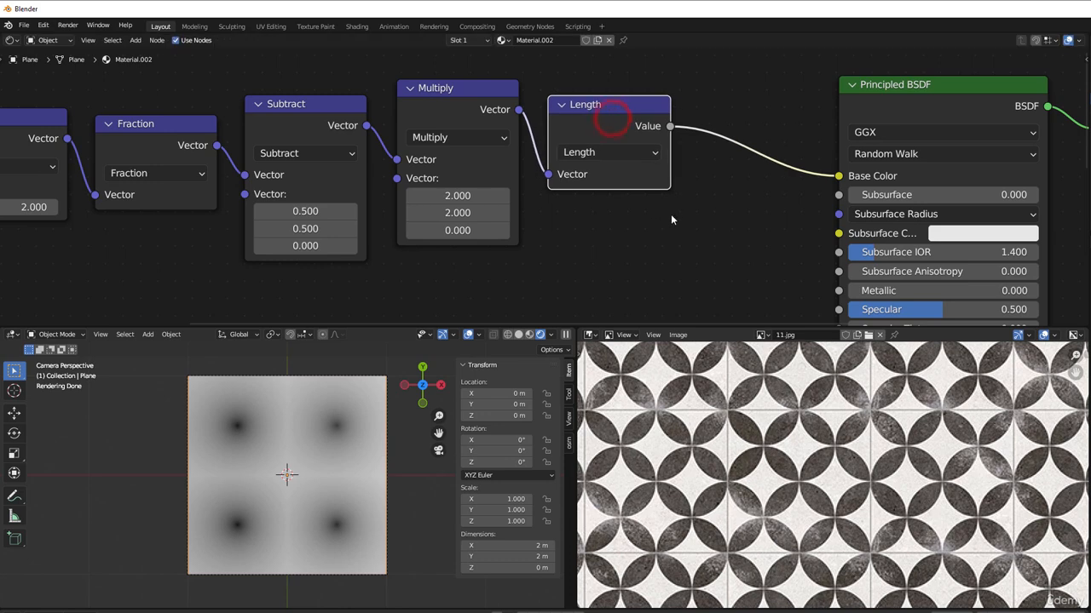
key(shift+a)
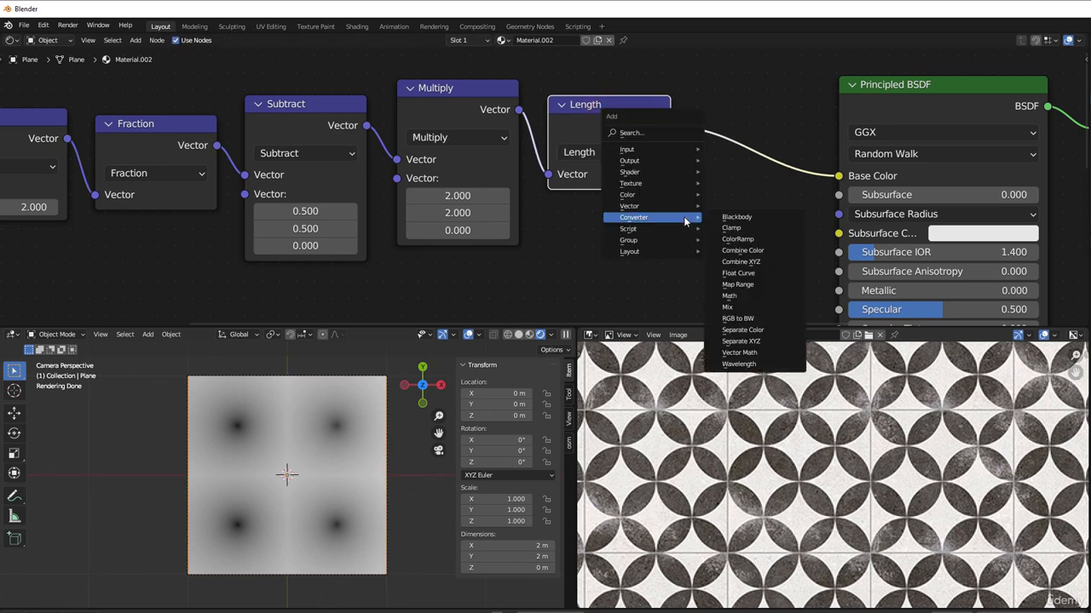
click(767, 296)
click(688, 88)
click(764, 145)
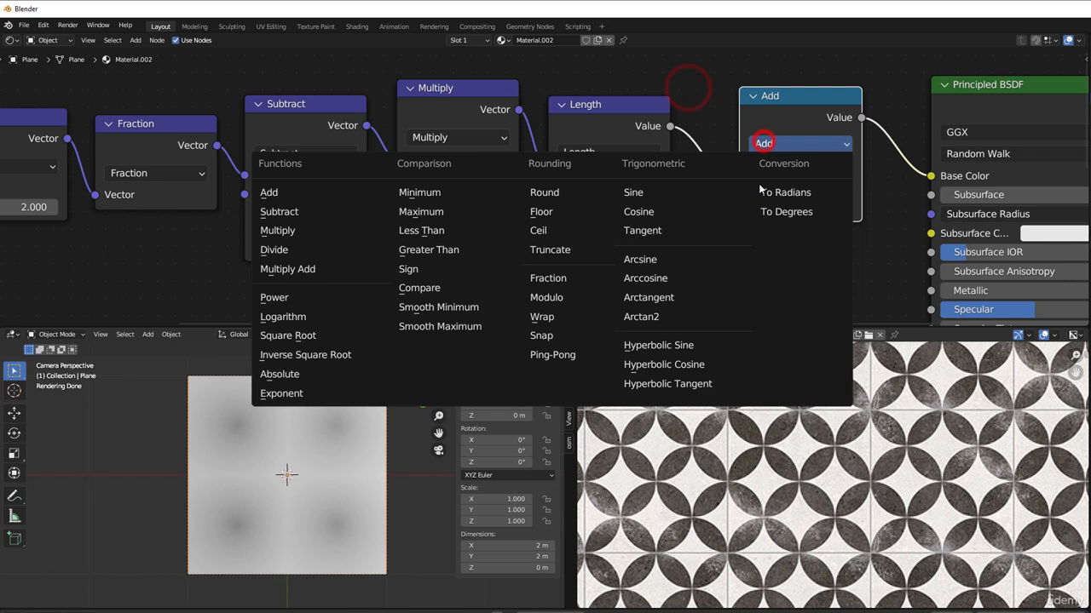
click(420, 228)
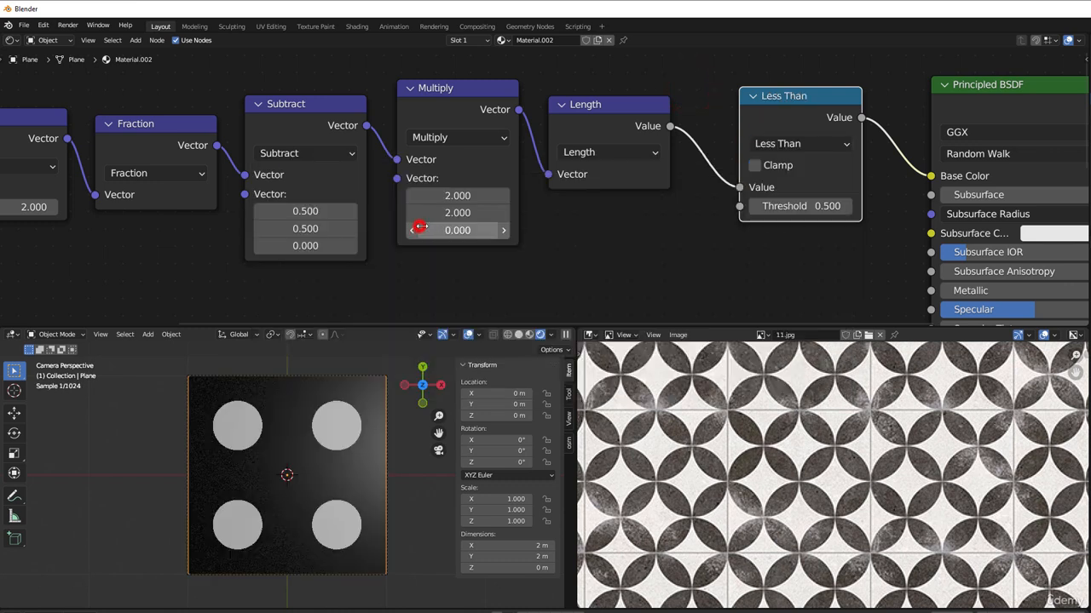
Step: Set the Less Than node's threshold to 1
click(794, 205)
text(1)
key(Return)
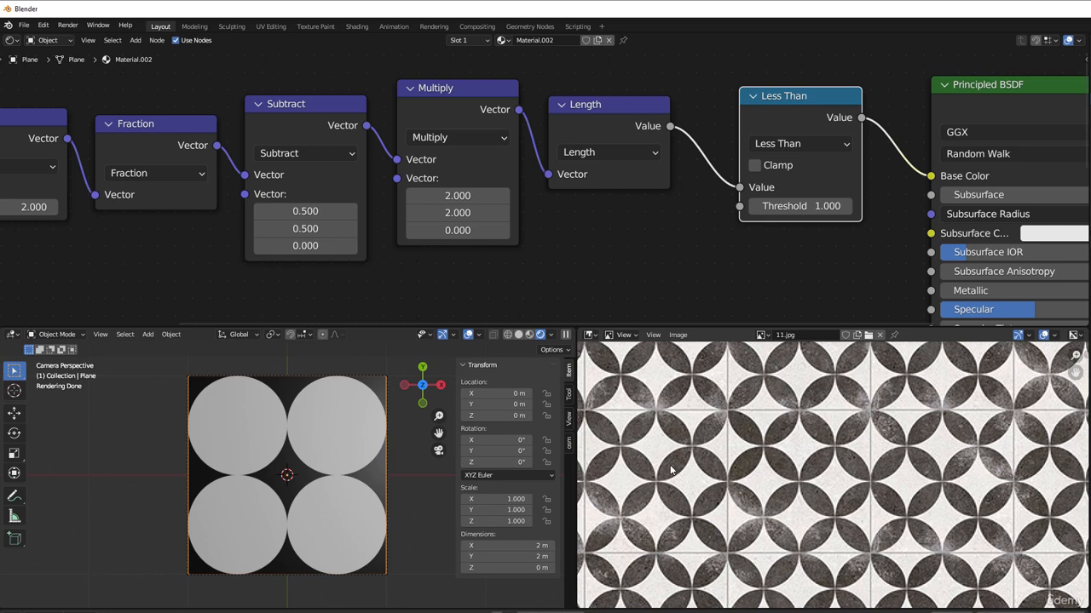
Step: Duplicate the node chain from Scale through Less Than and place the copy in a separate row below the original
scroll(477, 285, down, 2)
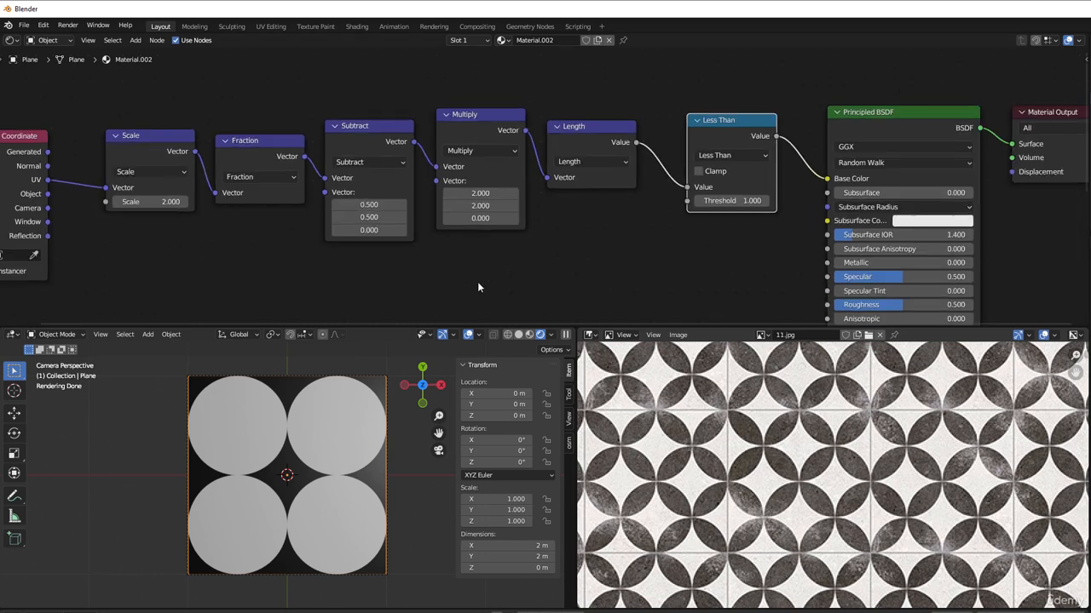
middle_drag(478, 297, 536, 264)
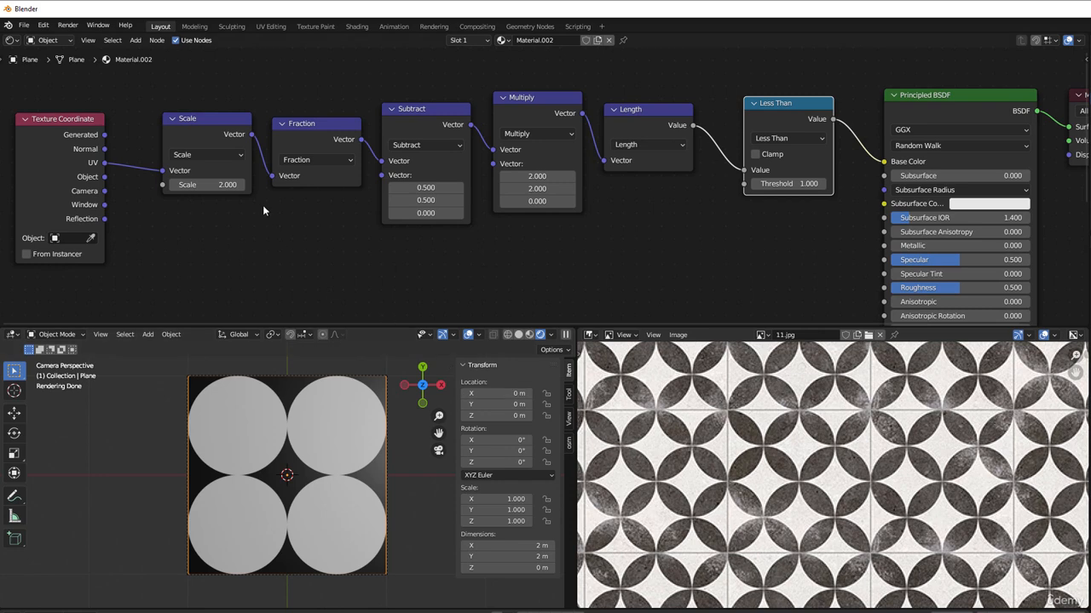
drag(168, 74, 677, 235)
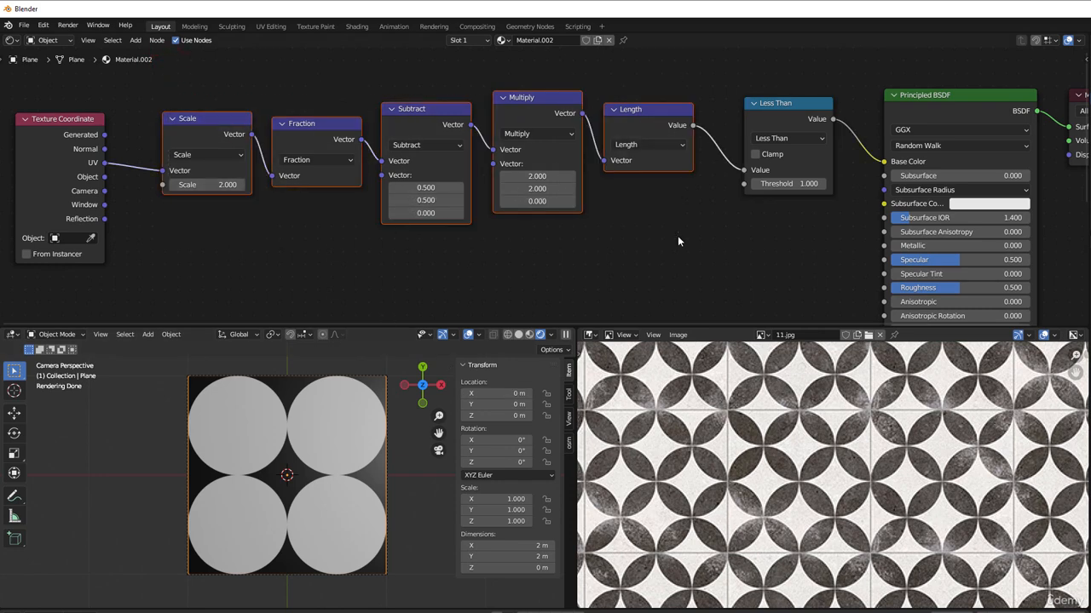
click(677, 241)
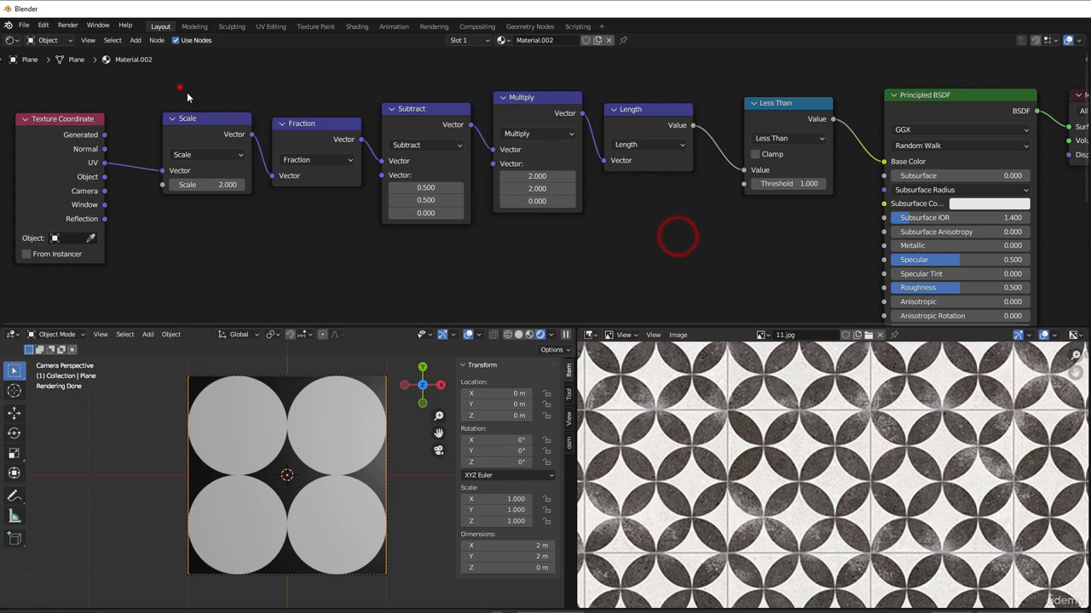
drag(179, 87, 780, 240)
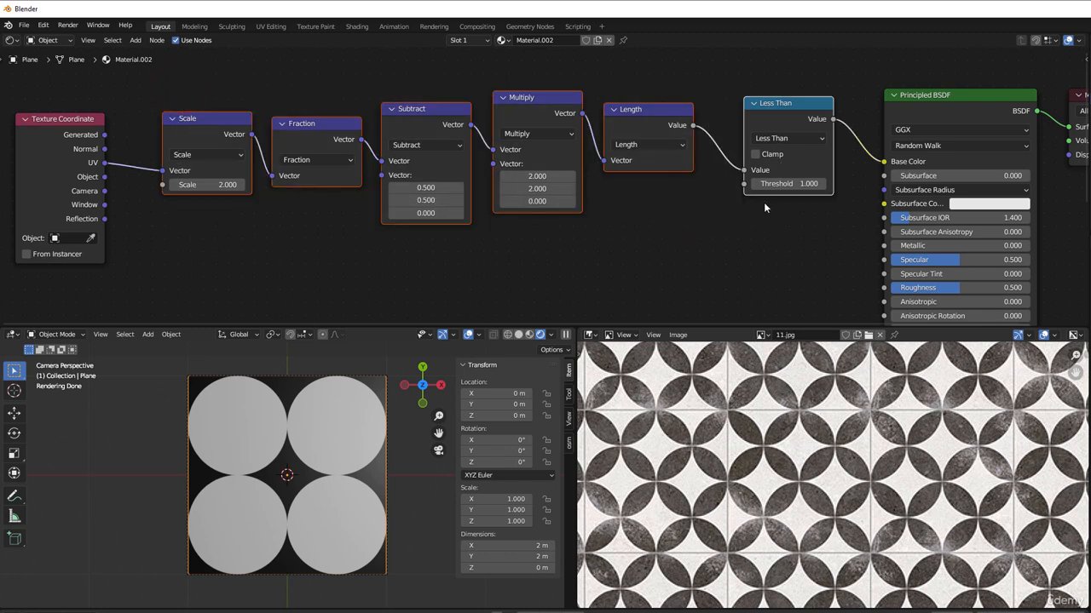
key(shift+d)
click(764, 312)
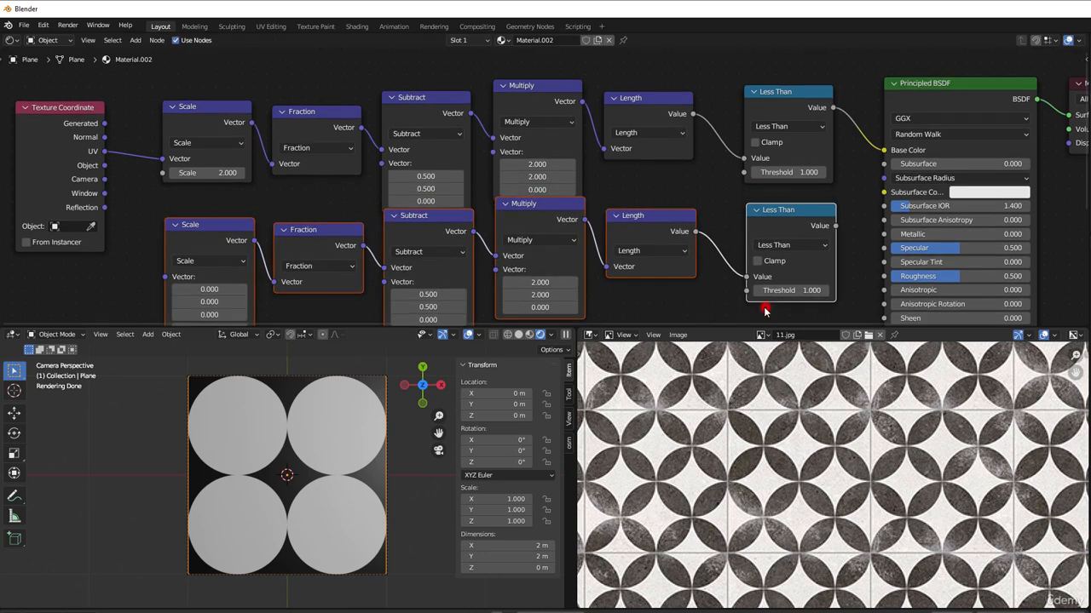
middle_drag(462, 262, 506, 219)
drag(188, 209, 894, 302)
drag(827, 181, 829, 208)
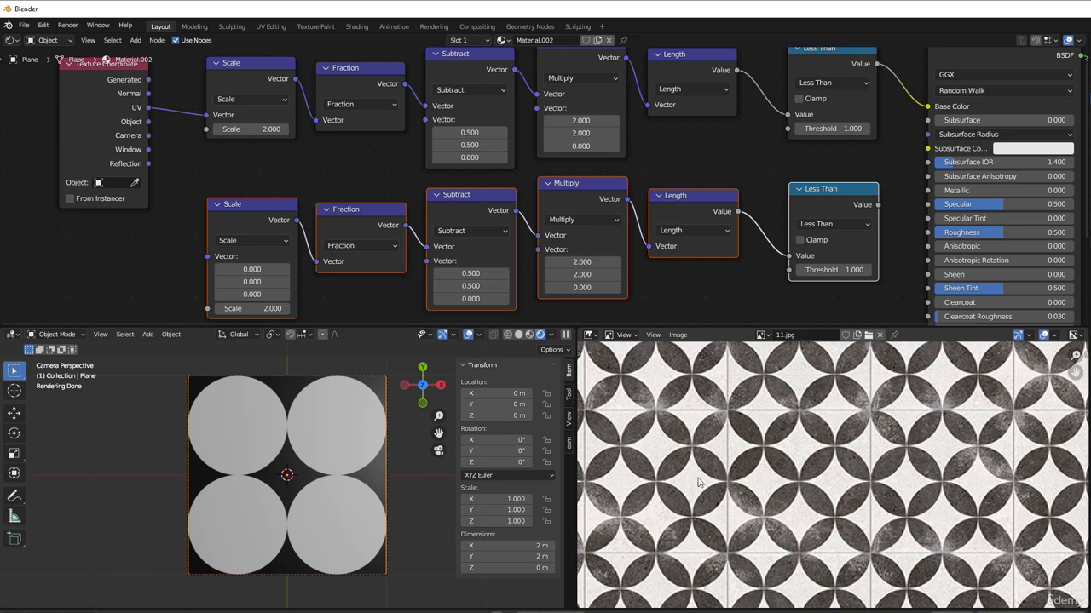
Step: Move the Texture Coordinate node farther from the Scale nodes to free space for another node
middle_drag(157, 229, 295, 203)
click(392, 194)
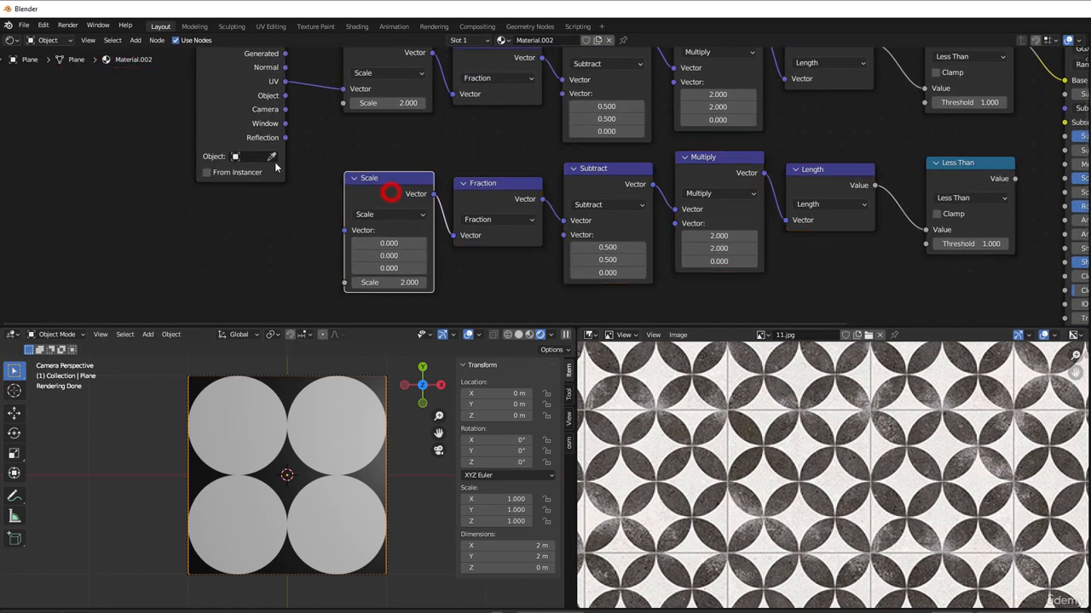
drag(237, 99, 69, 155)
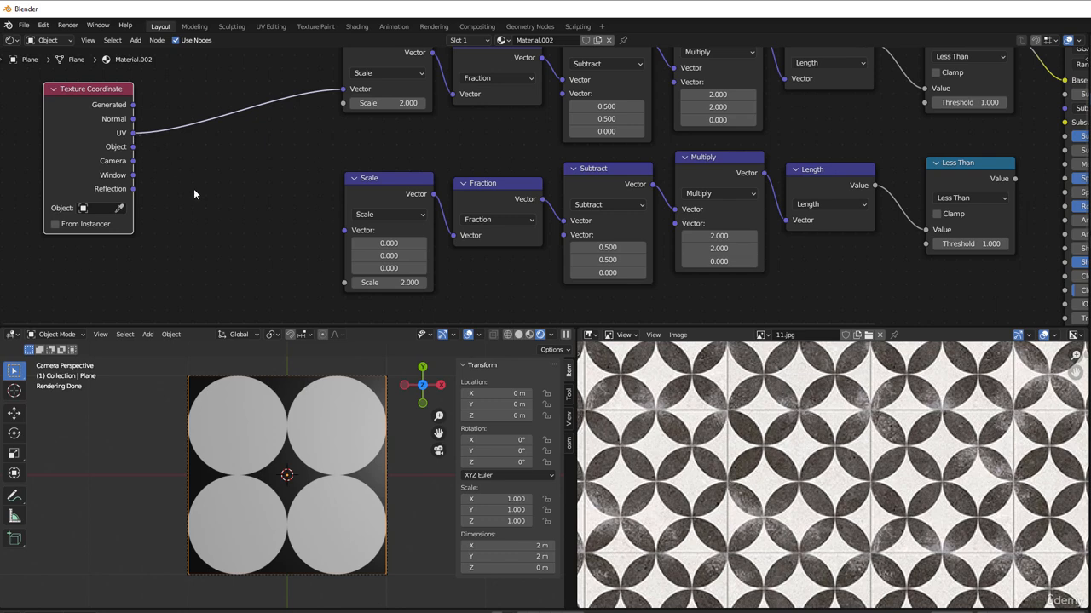
Step: Duplicate the lower row's Subtract node and wire the copy between the Texture Coordinate's UV output and the lower Scale node
click(607, 181)
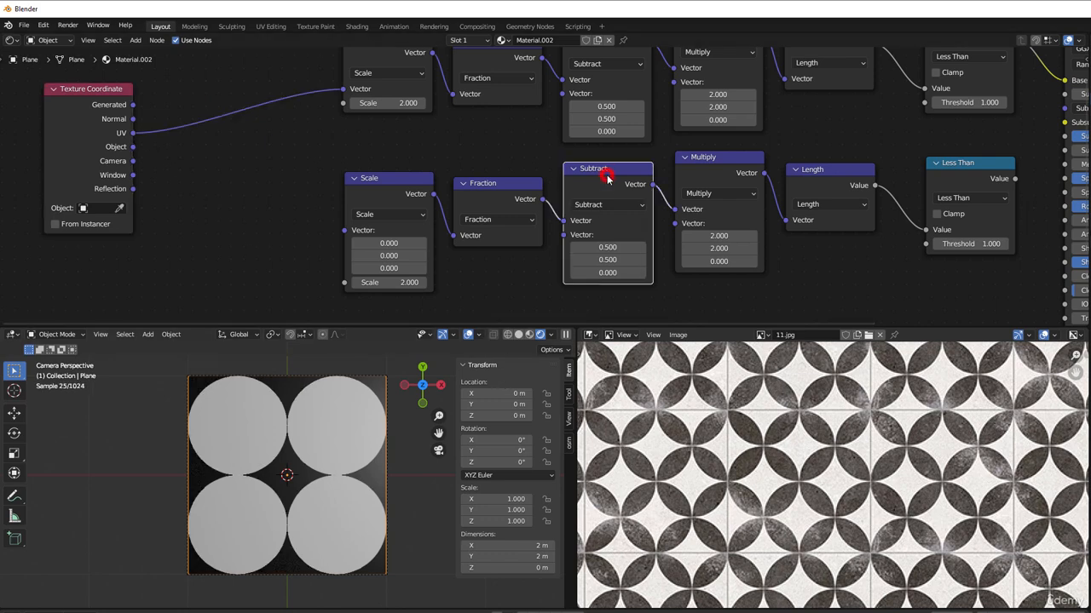
key(shift+d)
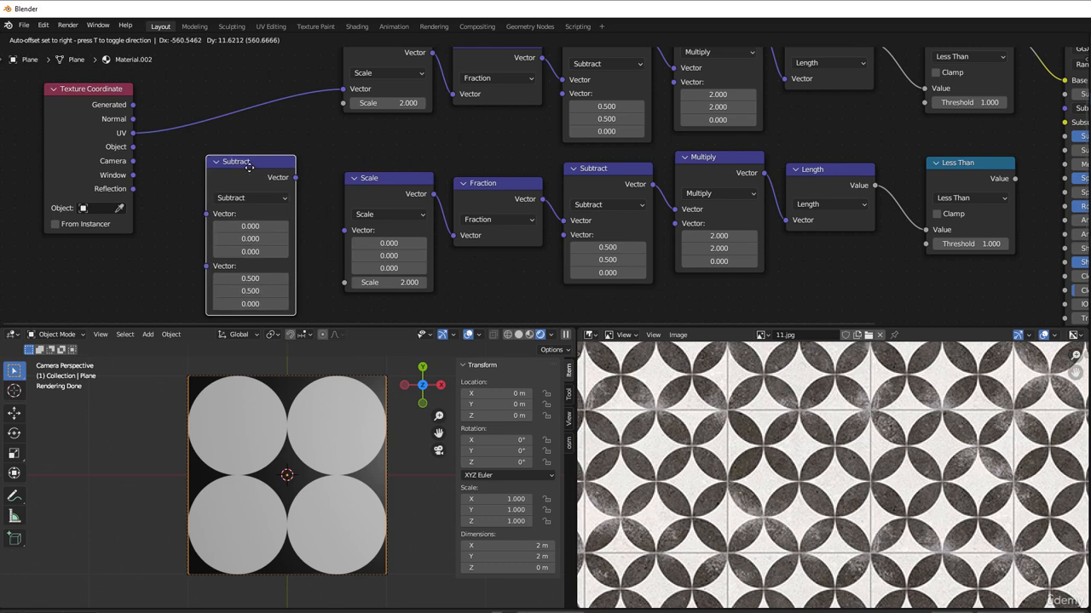
click(246, 169)
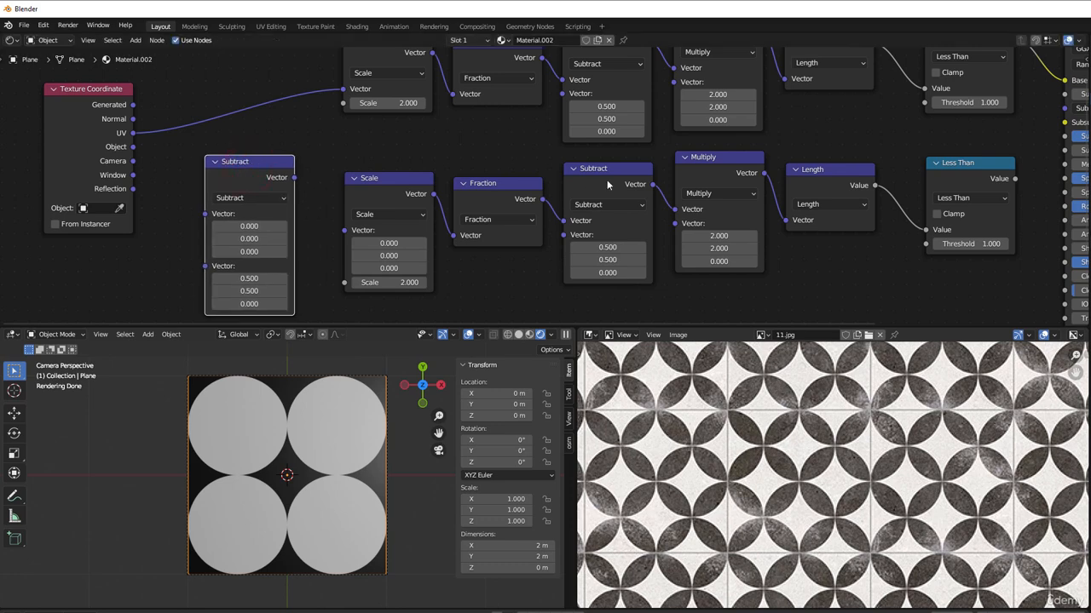
drag(132, 133, 205, 214)
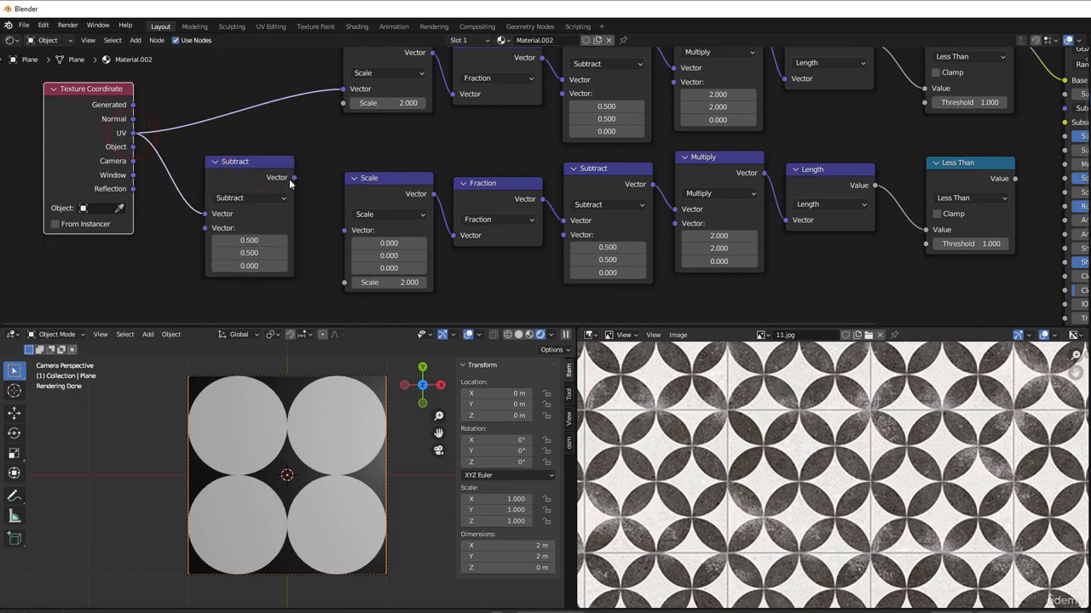
drag(294, 178, 343, 238)
Step: Link the lower Less Than node's Value output to the Principled BSDF's Base Color
scroll(858, 263, down, 1)
middle_drag(857, 264, 689, 292)
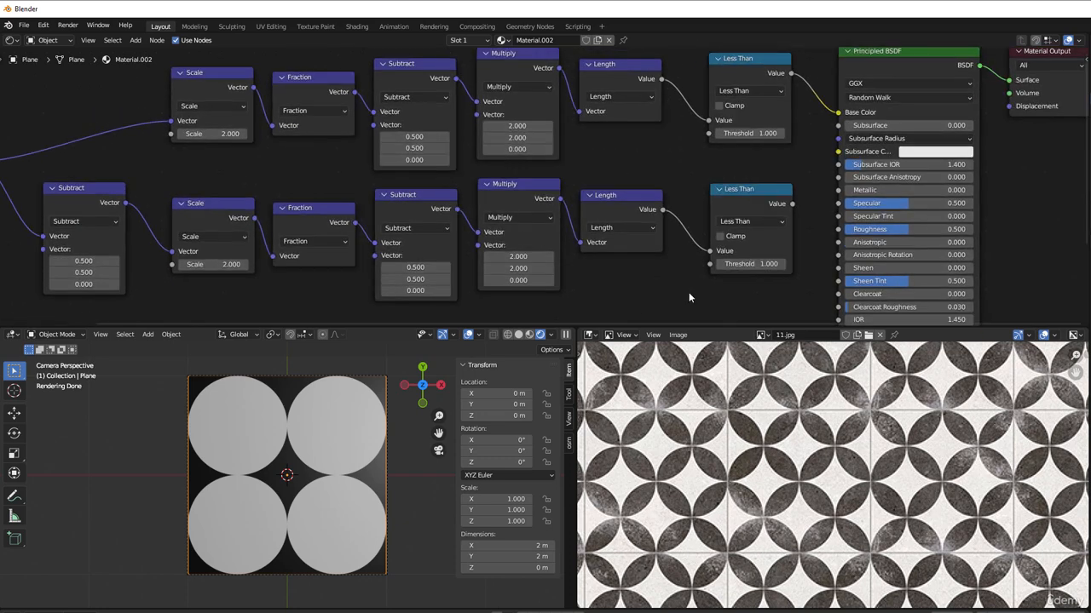
drag(792, 204, 838, 113)
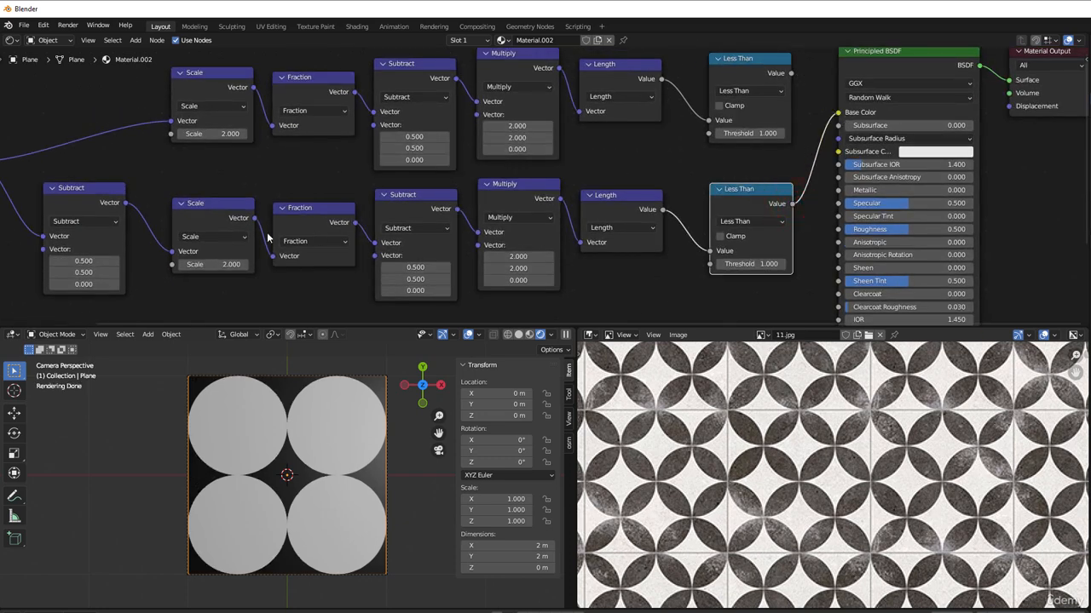
Step: Set the first vector component of the Subtract node after Texture Coordinate to 0.25
middle_drag(267, 237, 699, 199)
scroll(593, 257, up, 1)
click(464, 242)
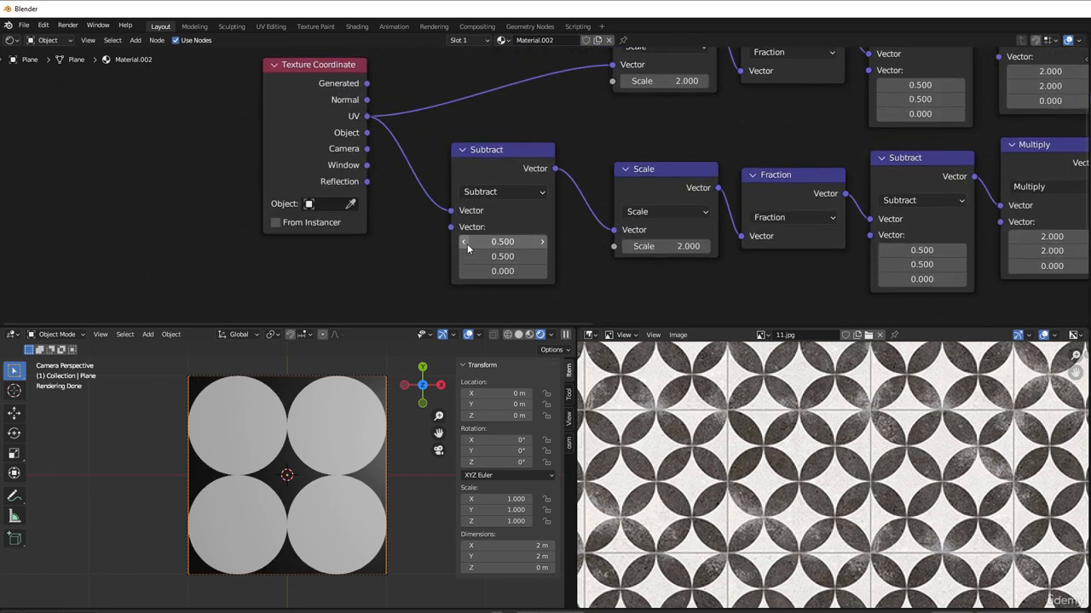
click(464, 243)
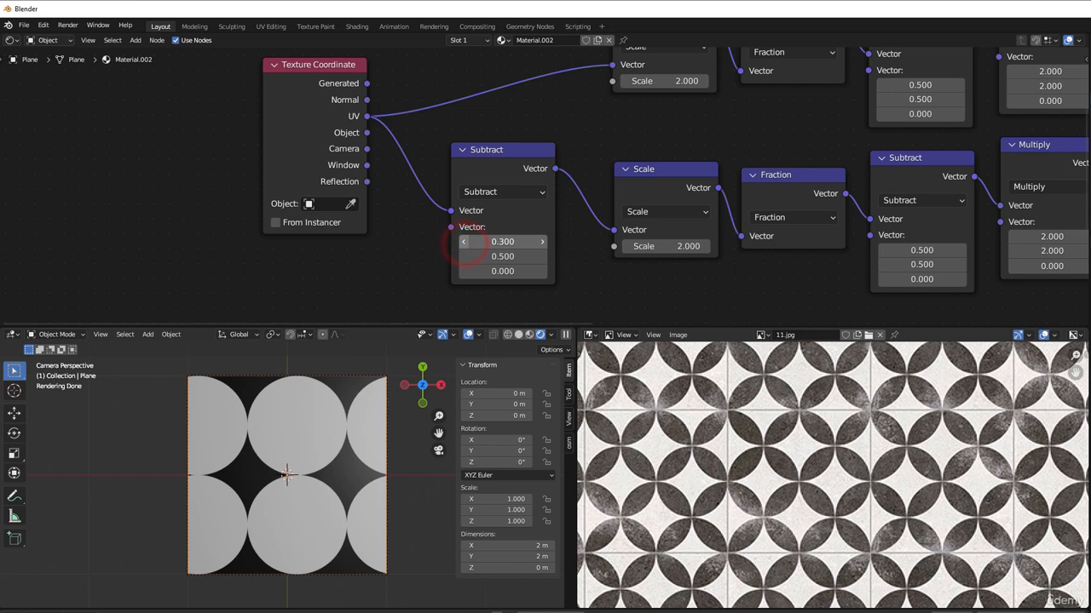
click(501, 242)
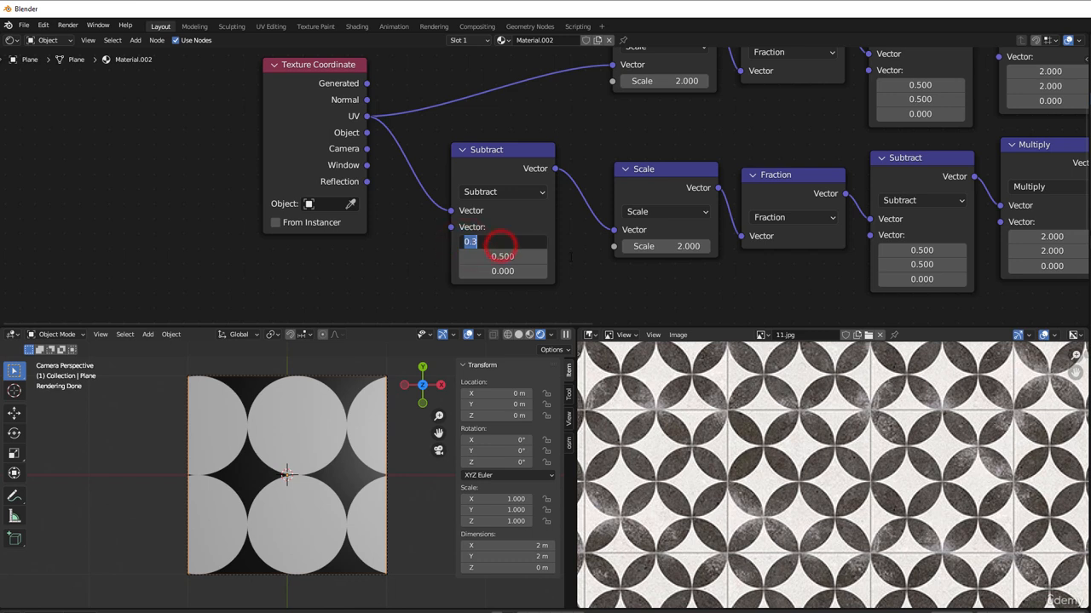
text(0.25)
key(Return)
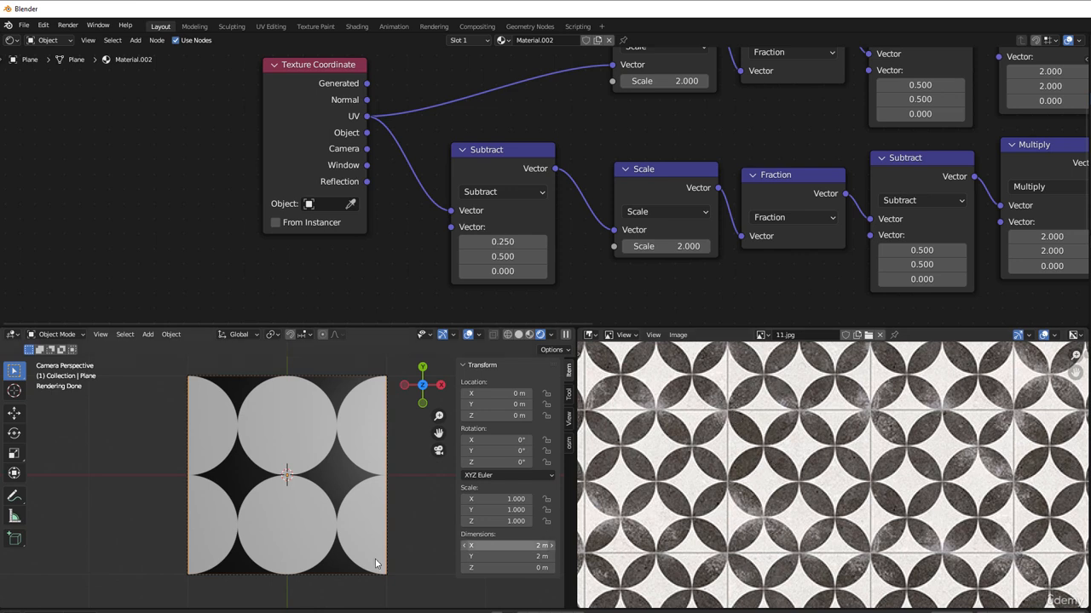
click(202, 473)
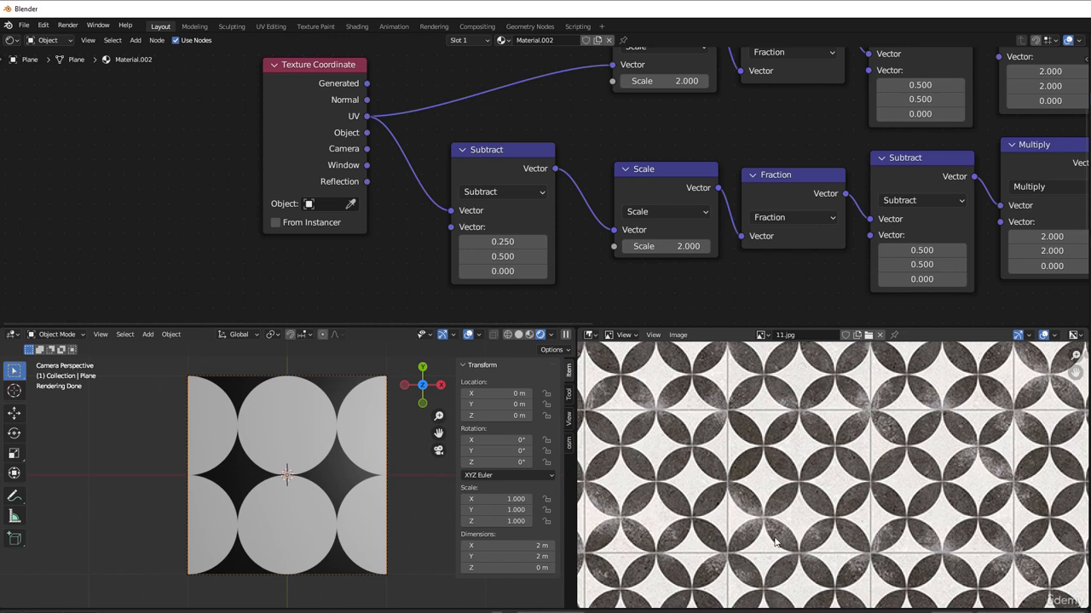
Step: Link the upper Less Than node's Value output to the Principled BSDF's Base Color in place of the lower one
key(Home)
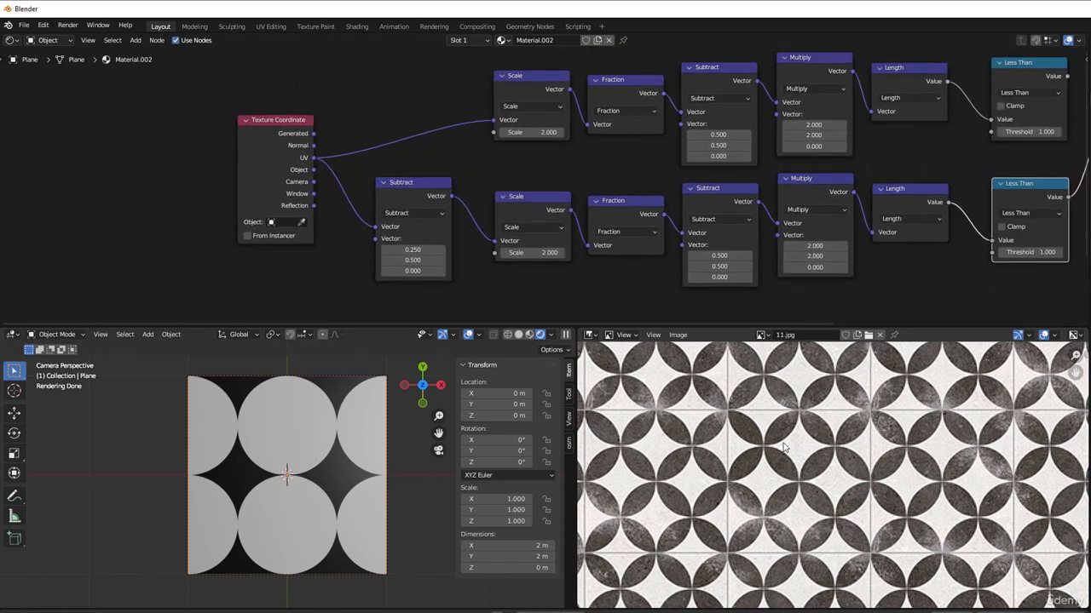
scroll(592, 200, down, 3)
middle_drag(592, 200, 309, 222)
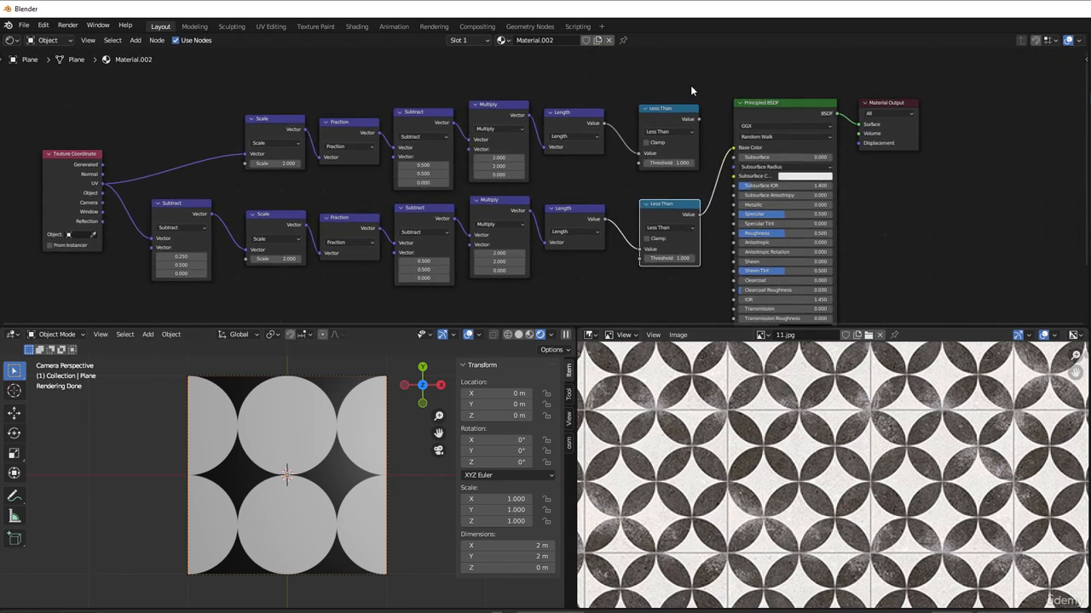
drag(699, 118, 733, 147)
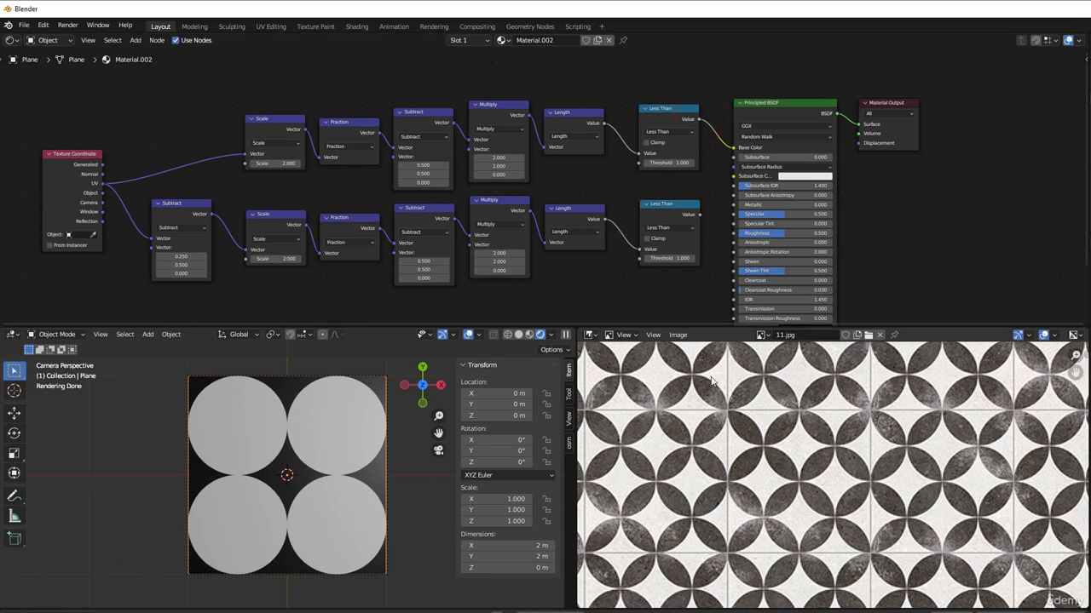
Step: Duplicate the Subtract node after Texture Coordinate and insert the copy on the link from UV to the upper Scale node
scroll(784, 461, up, 2)
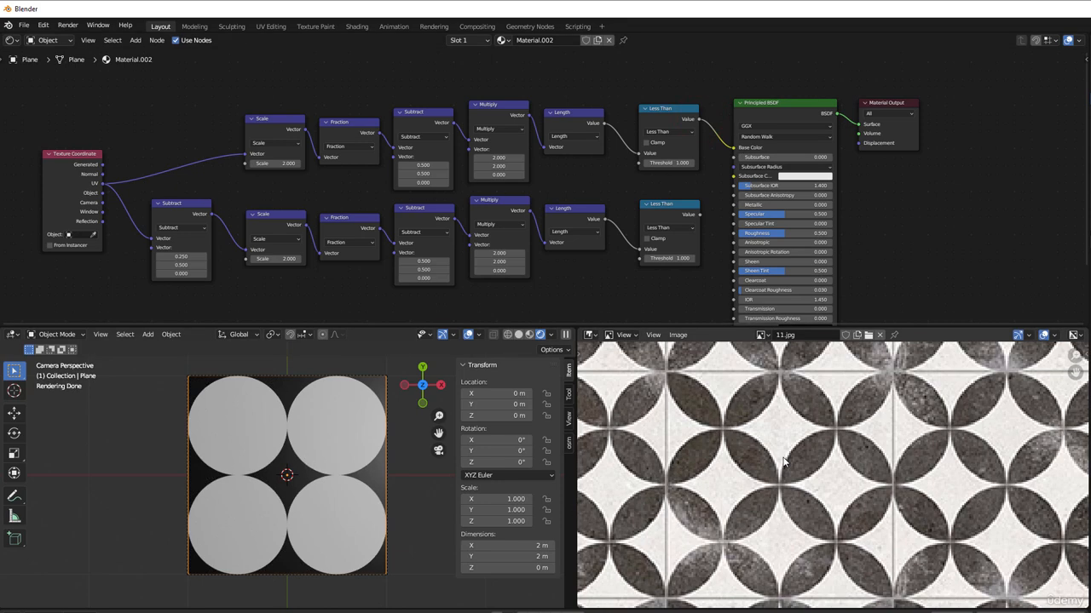
scroll(784, 461, down, 1)
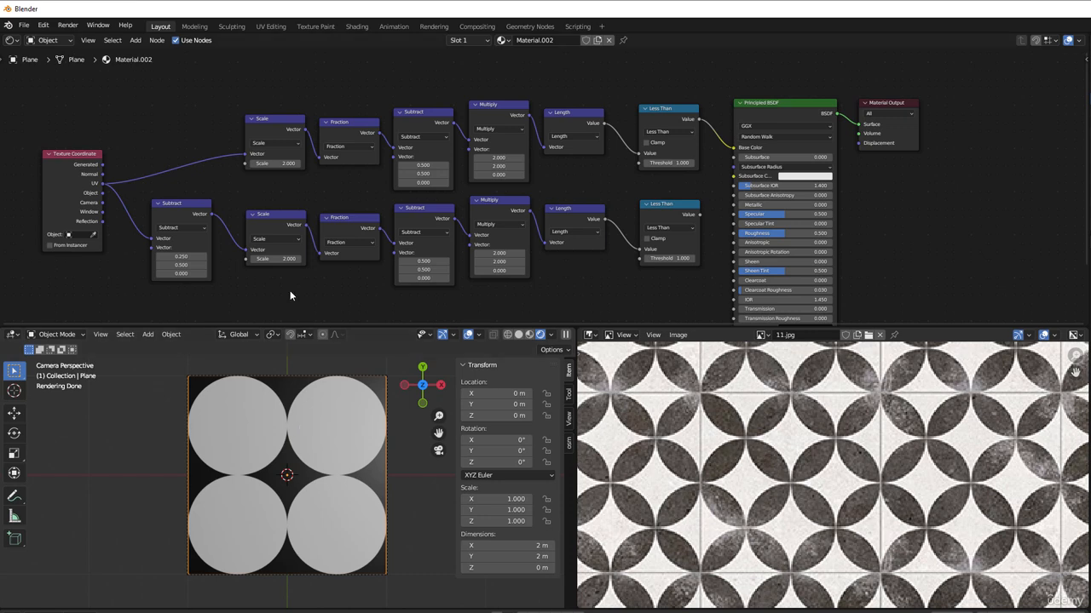
scroll(441, 278, up, 5)
click(437, 188)
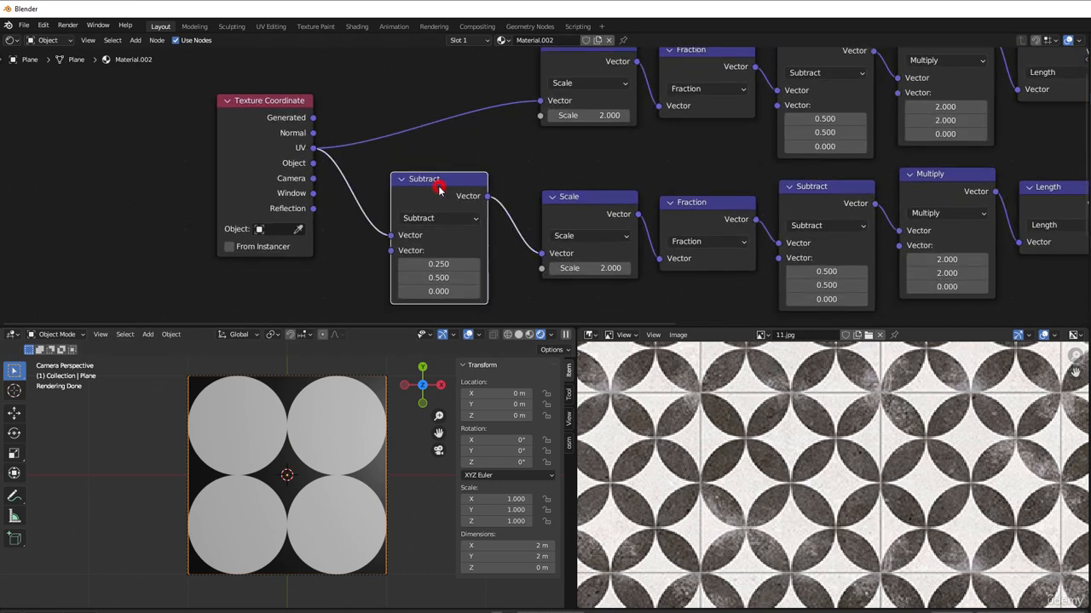
key(shift+d)
click(433, 41)
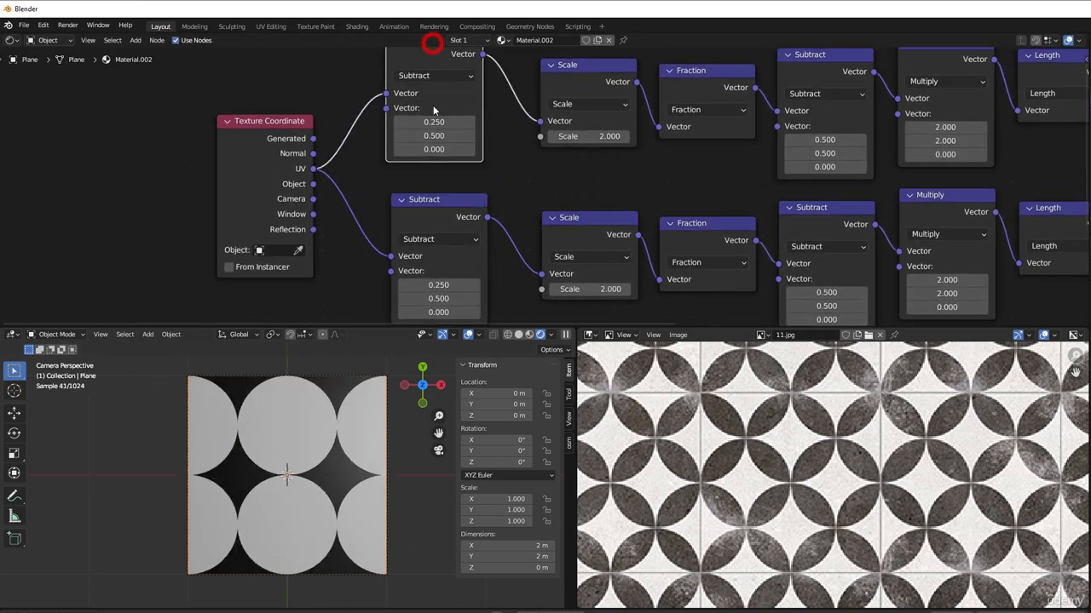
mouse_move(458, 150)
middle_down()
mouse_move(458, 169)
mouse_move(465, 159)
middle_up()
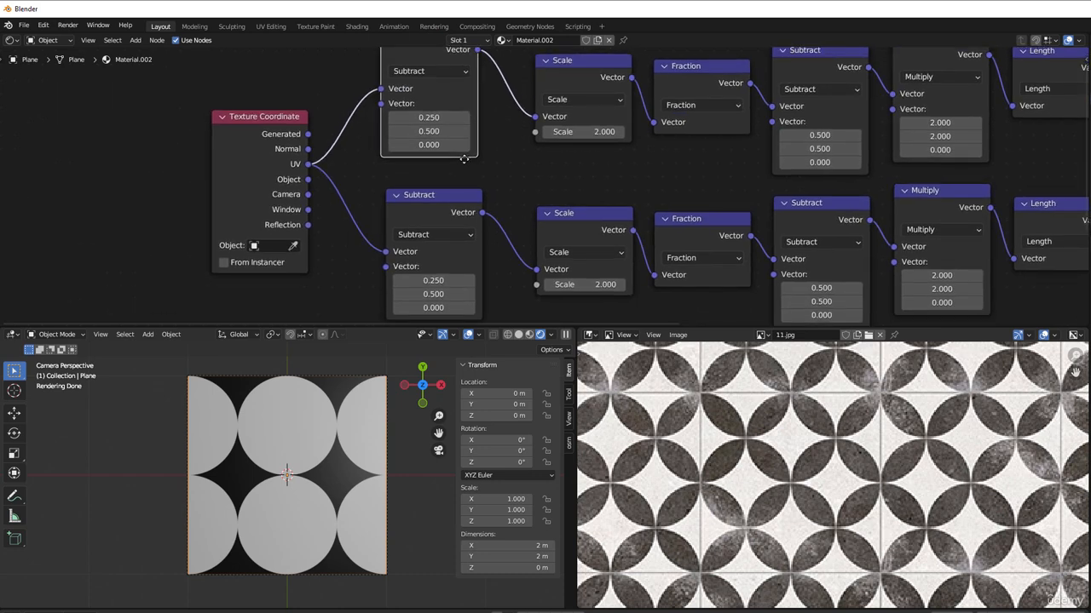
Step: Set the first vector component of the upper row's Subtract node after Texture Coordinate to 0
click(392, 117)
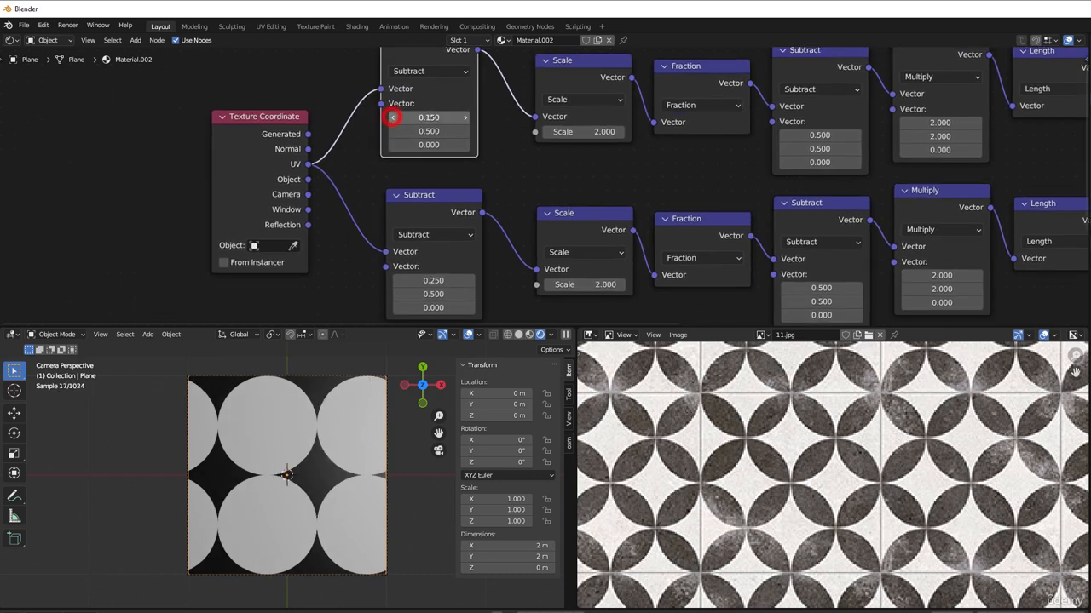
click(464, 116)
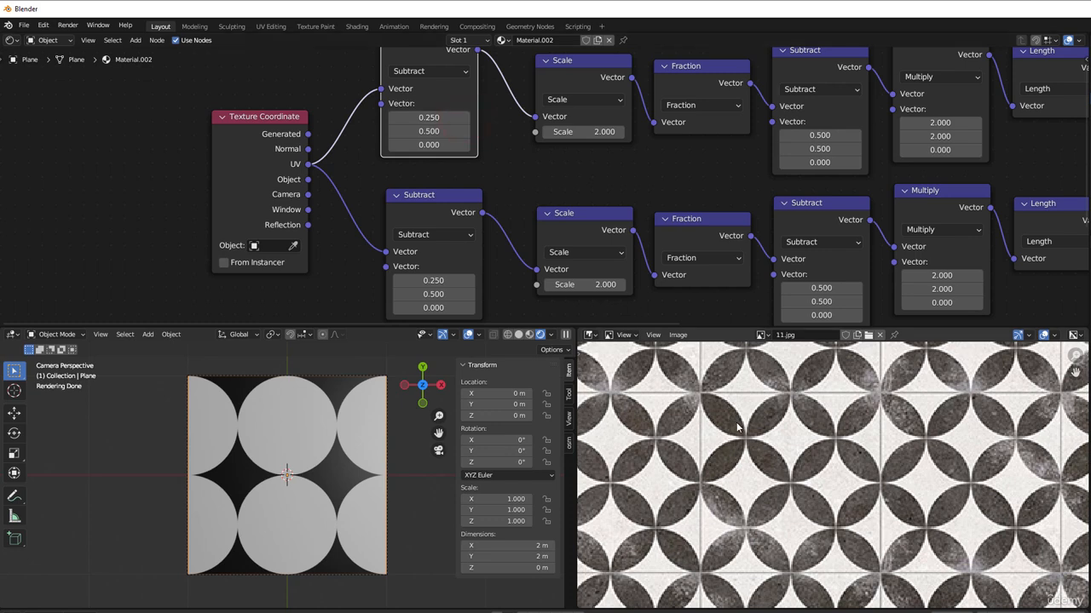
click(392, 117)
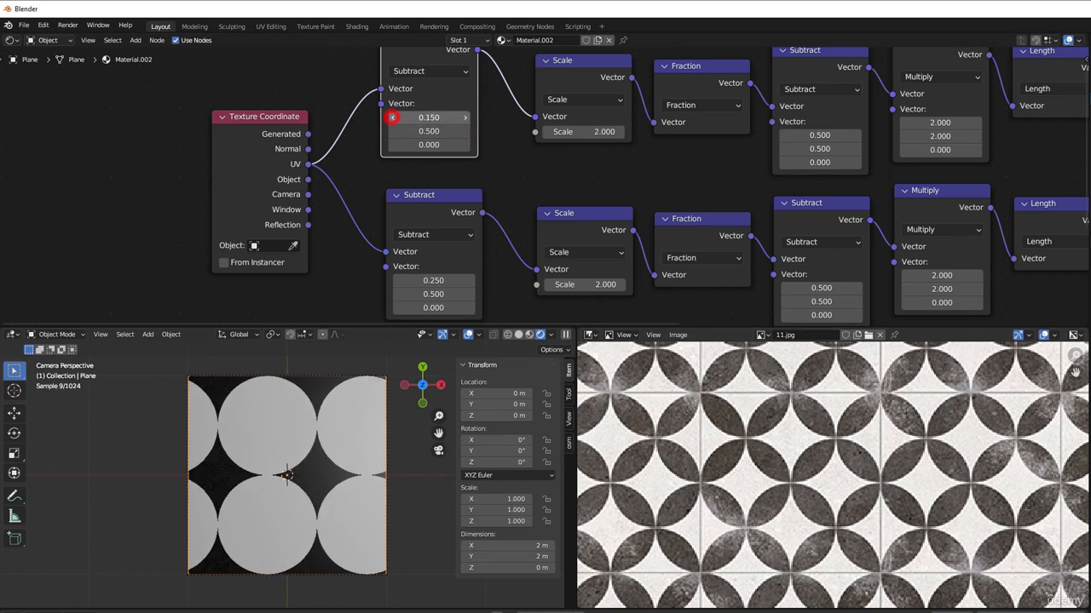
click(392, 118)
click(392, 118)
click(424, 118)
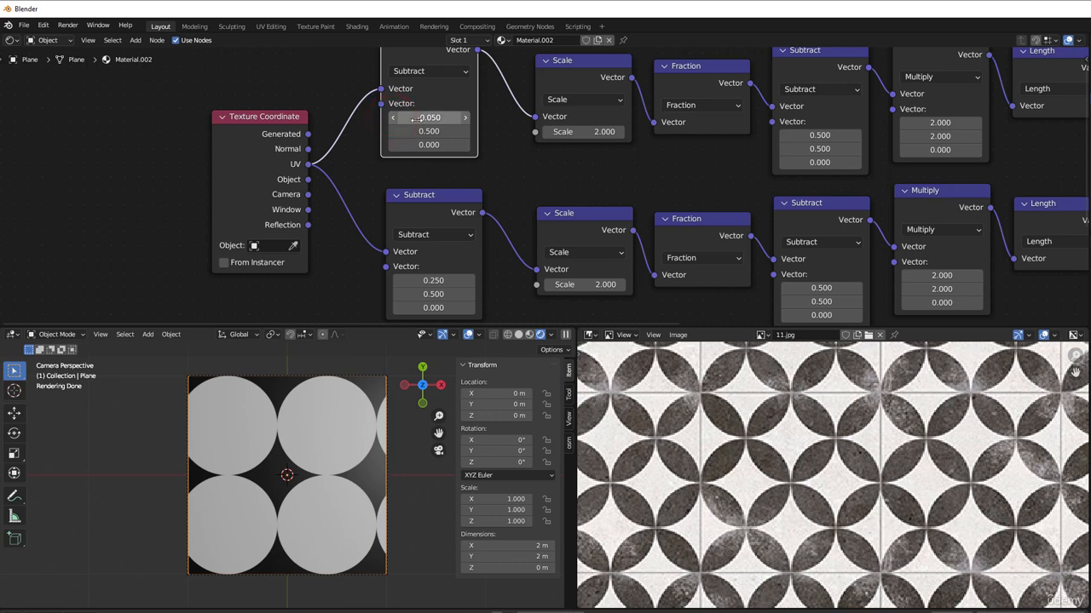
text(0)
key(Return)
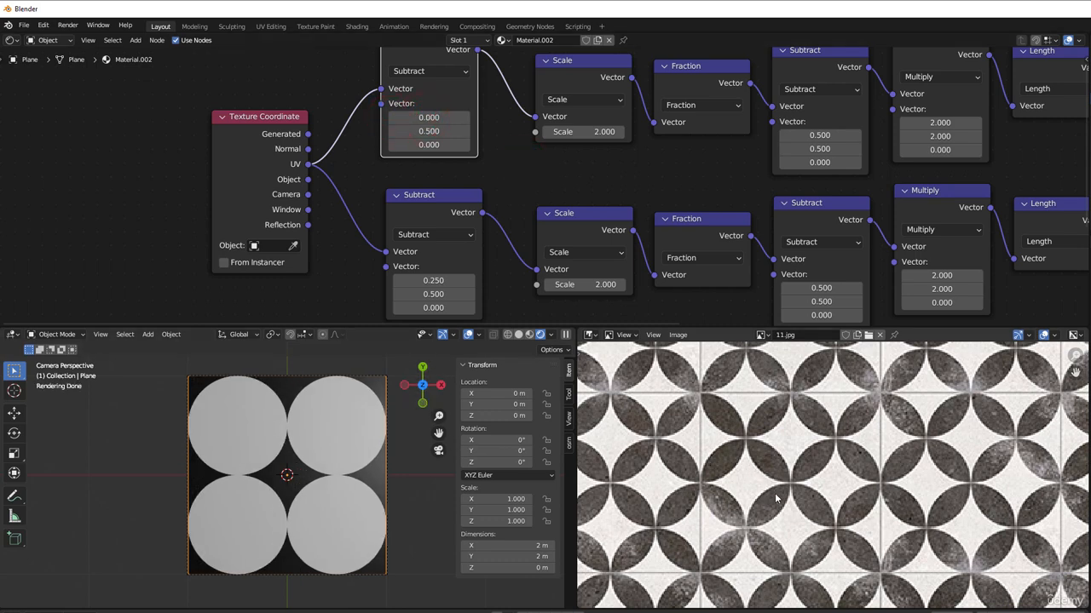
Step: Set the second vector component of the upper row's Subtract node after Texture Coordinate to 0.25
click(394, 132)
click(394, 132)
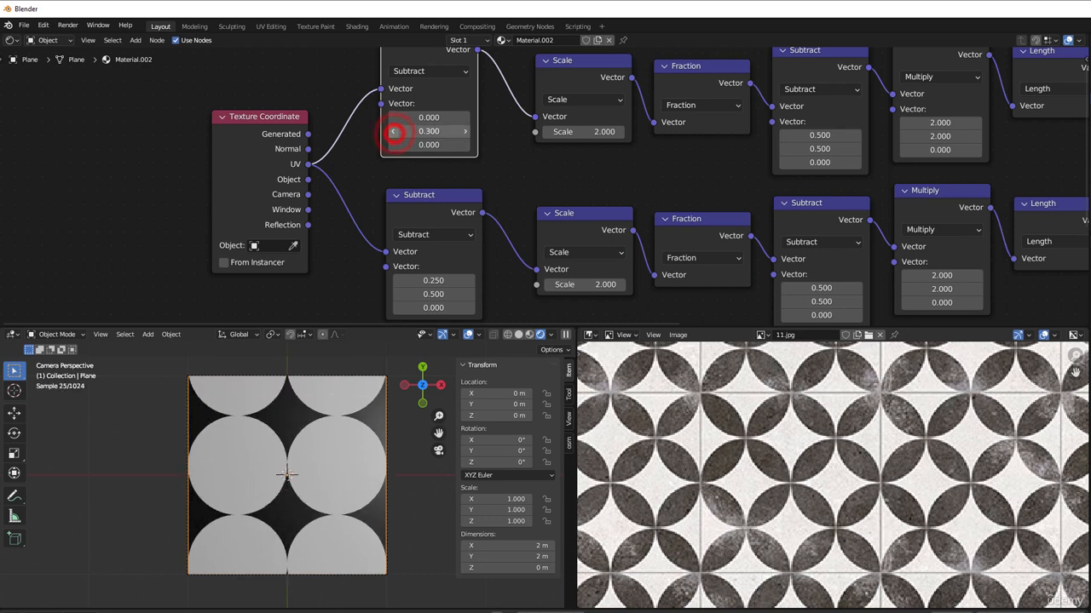
click(393, 132)
click(423, 133)
text(0.2)
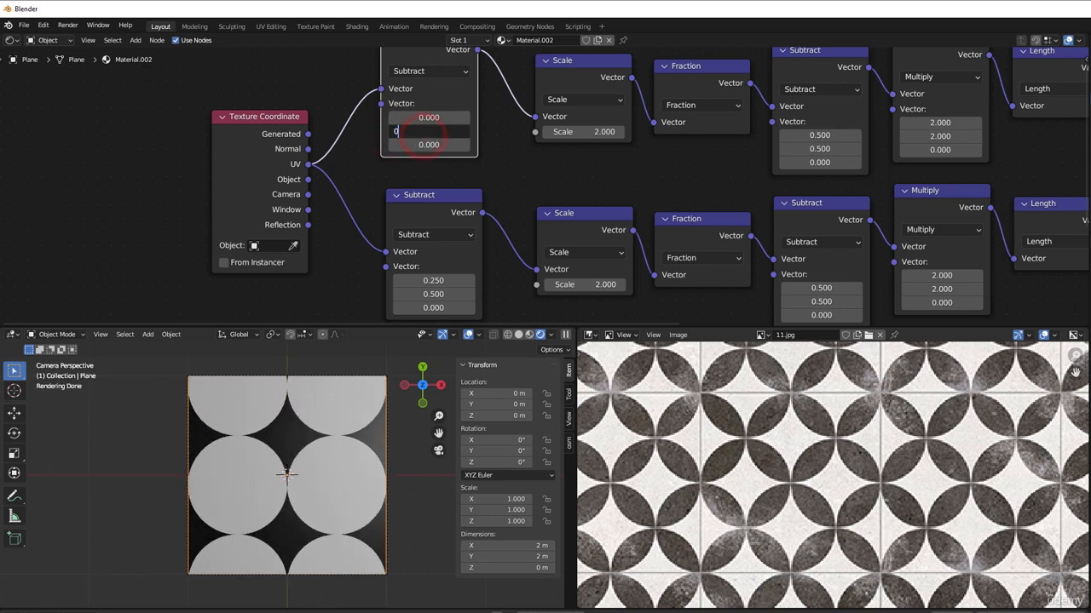
text(5)
key(Return)
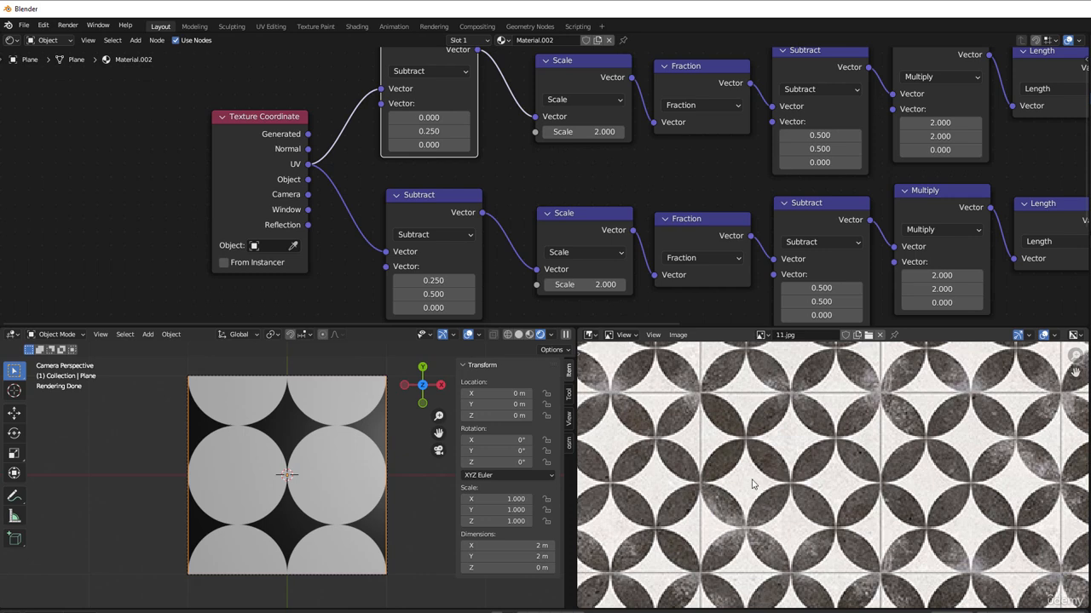
Step: Move the Principled BSDF and Material Output nodes away from the Less Than nodes to make room for another node
click(804, 476)
scroll(673, 247, down, 2)
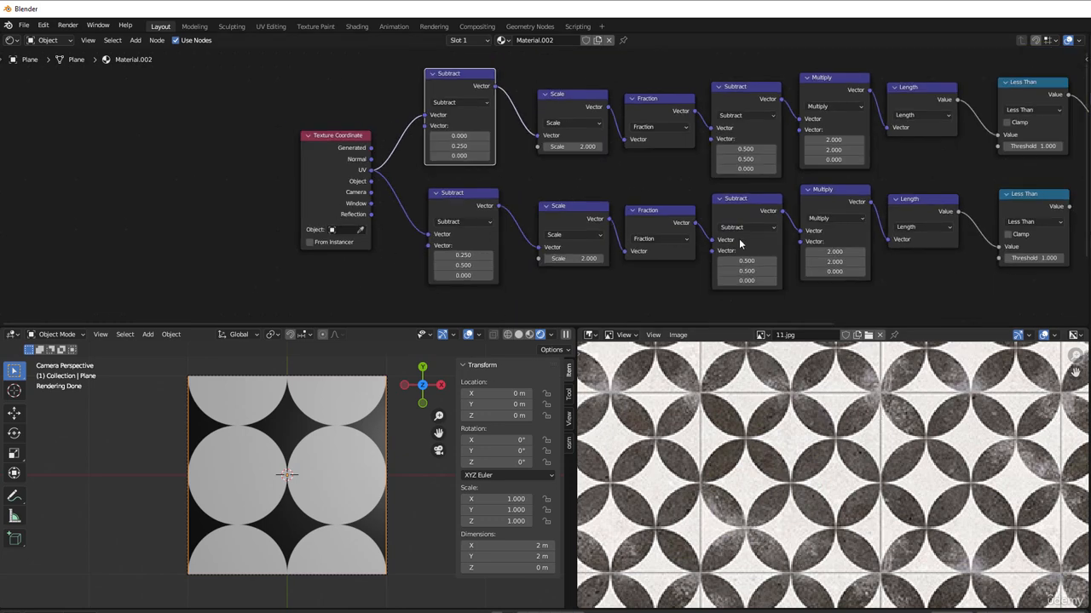
middle_drag(673, 247, 394, 236)
scroll(823, 145, down, 1)
middle_drag(823, 146, 630, 199)
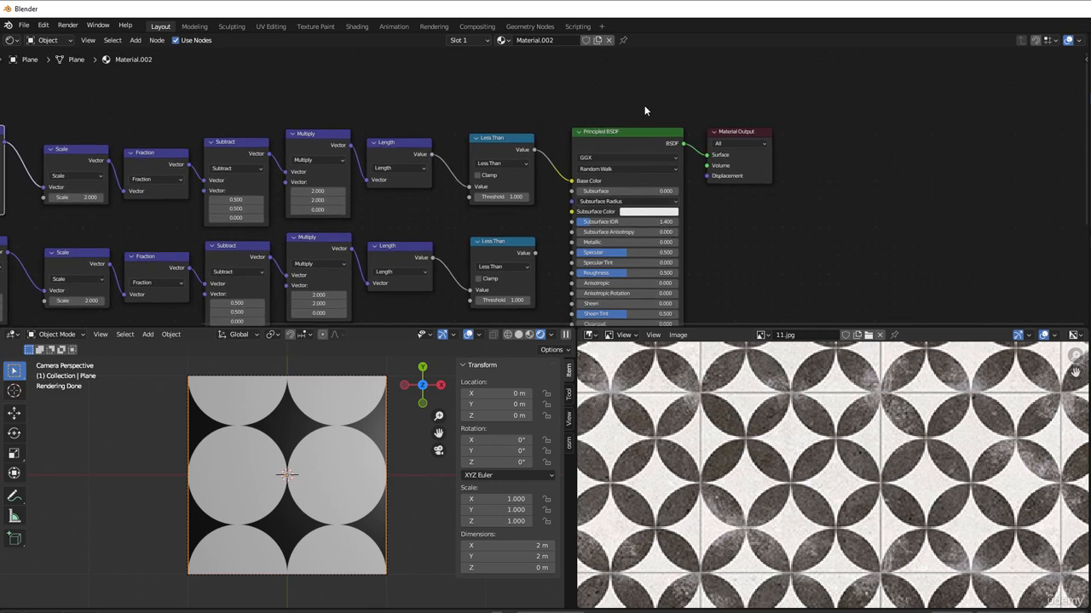
drag(652, 118, 714, 213)
drag(641, 151, 773, 146)
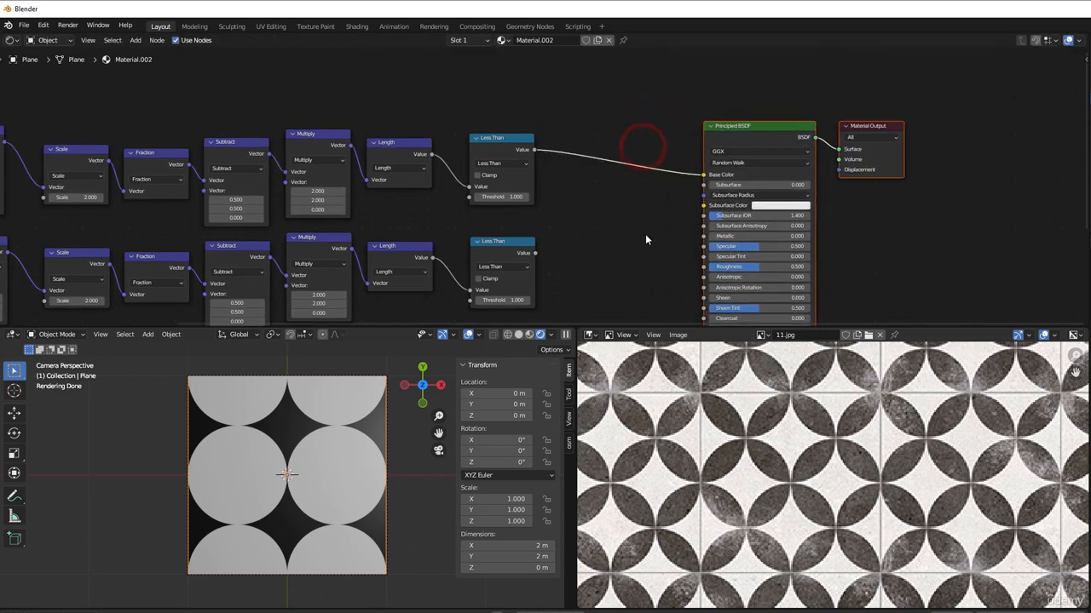
key(shift+d)
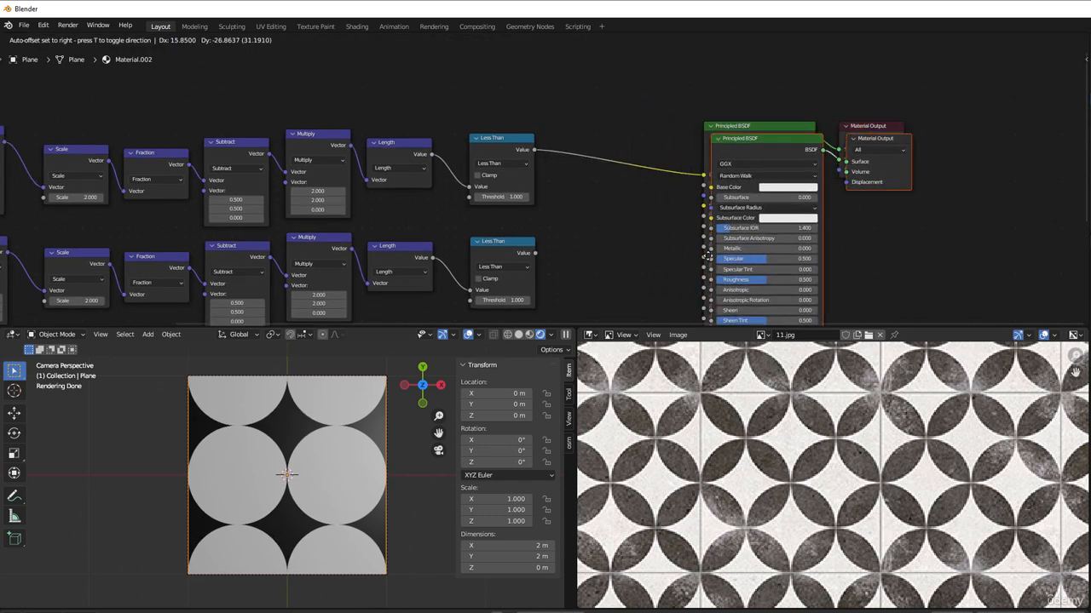
click(839, 243)
drag(947, 110, 1083, 240)
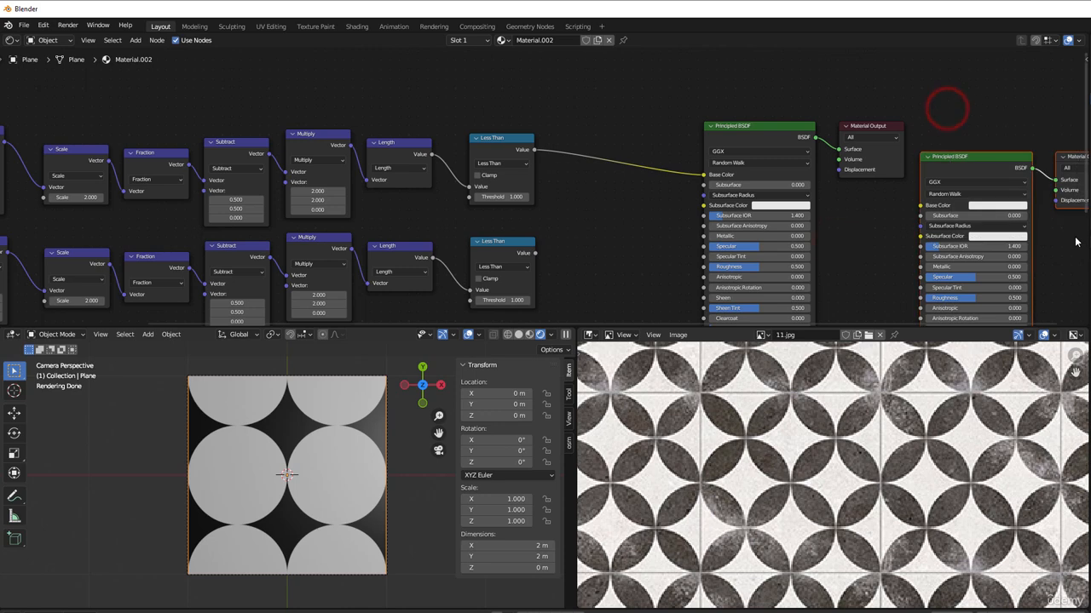
key(x)
Step: Duplicate the upper Less Than node and insert the copy on its link to the Principled BSDF's Base Color
scroll(600, 227, up, 1)
scroll(599, 227, up, 1)
click(495, 124)
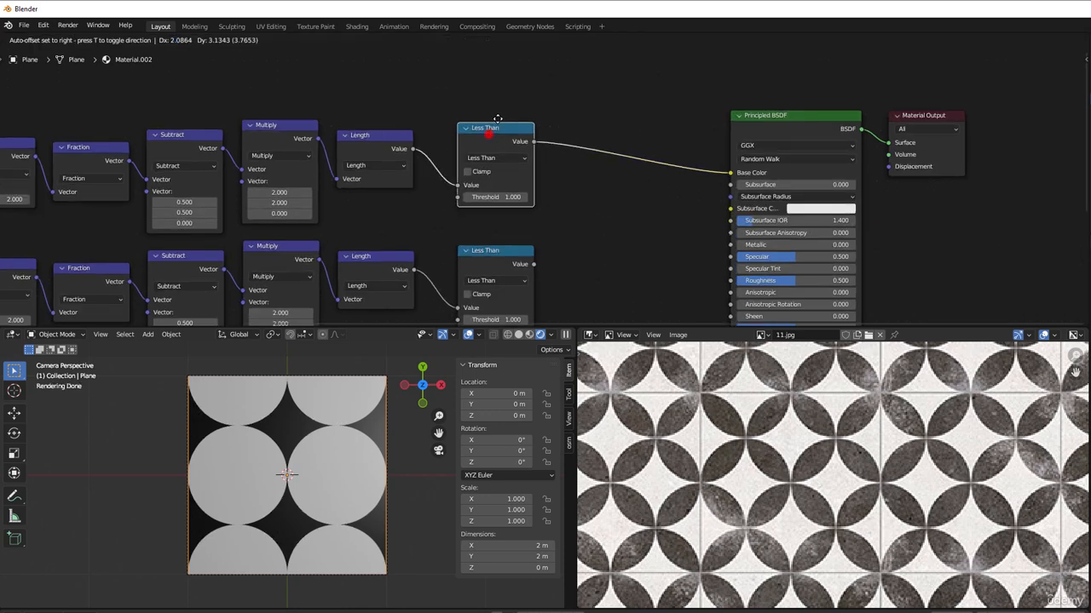
key(shift+d)
click(630, 149)
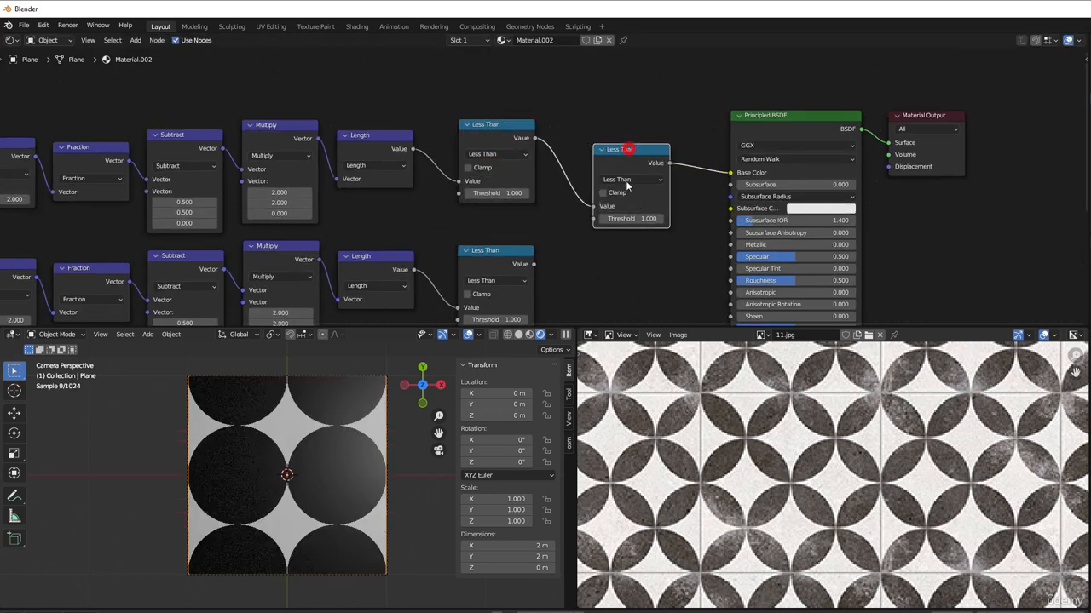
Step: Link the lower Less Than node's Value output to the copied math node's second input and set that node's operation to Add
drag(534, 265, 594, 220)
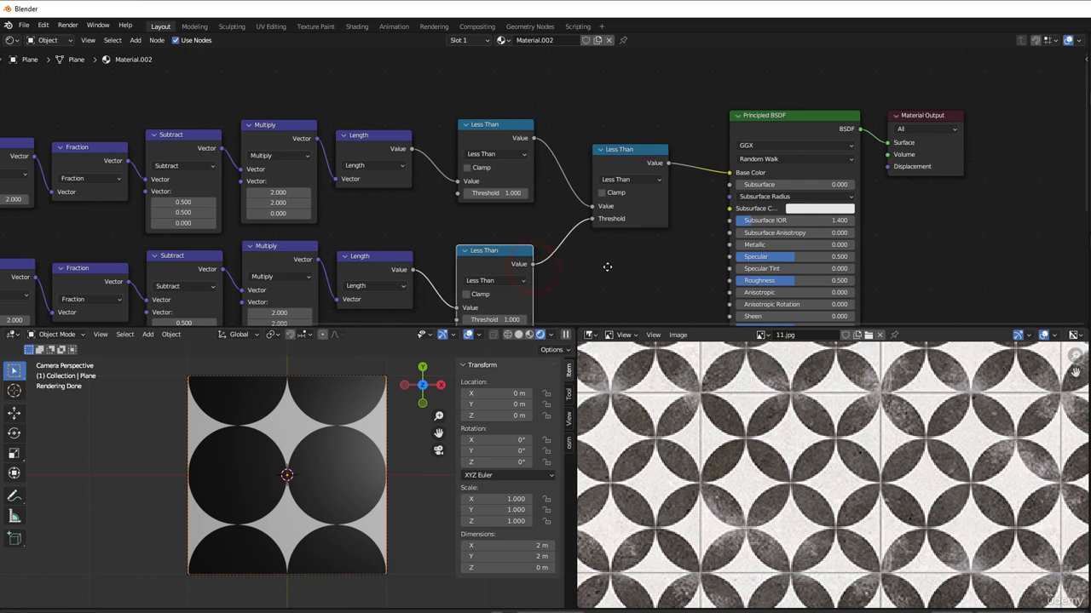
middle_drag(616, 266, 612, 238)
click(621, 151)
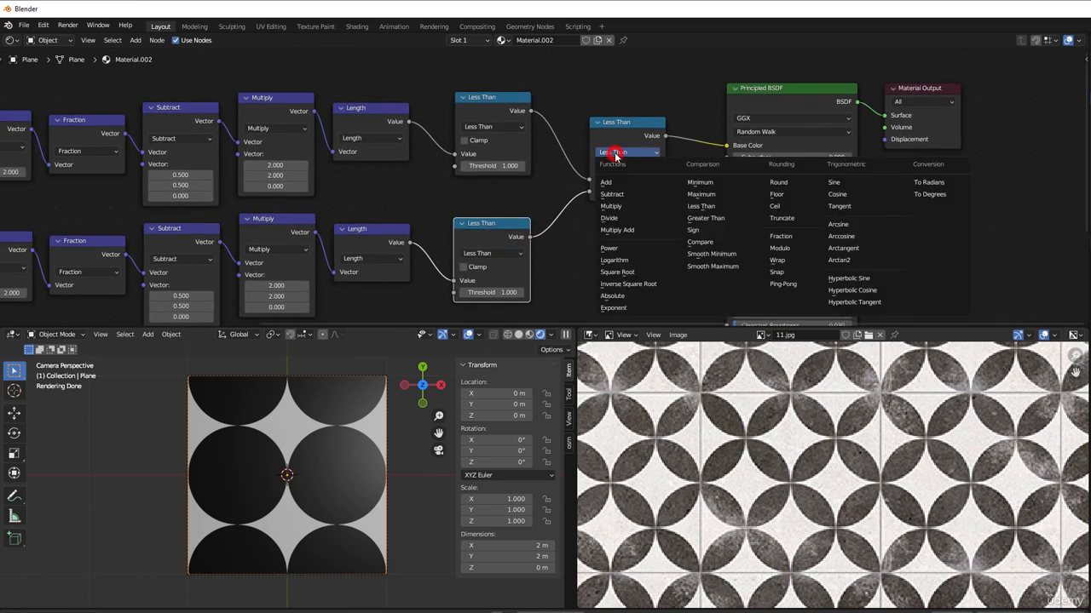
click(621, 179)
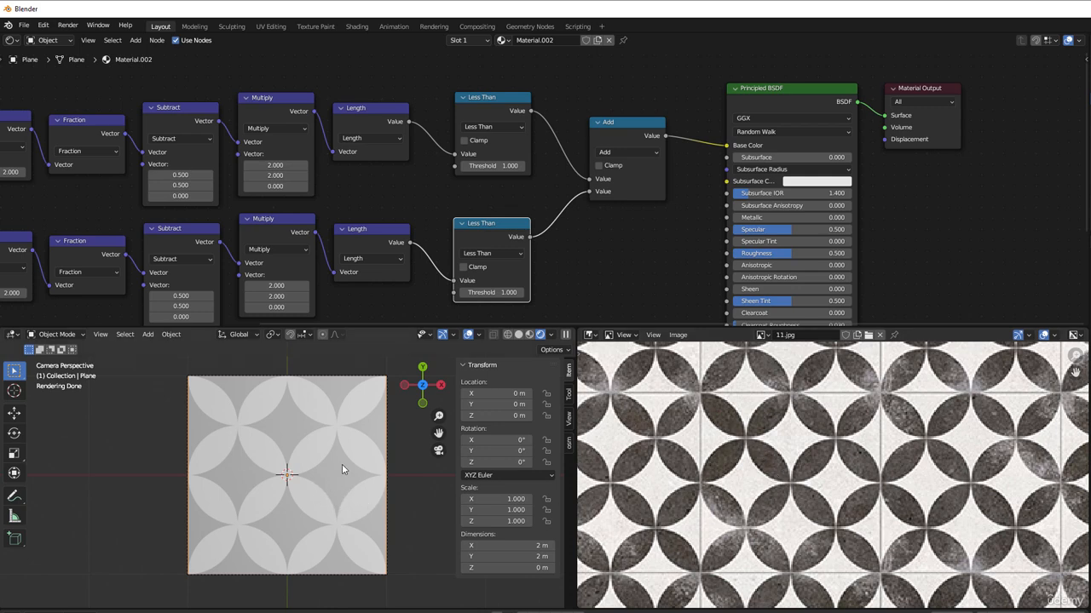
Step: Move the Principled BSDF and Material Output nodes farther from the Add node to free space between them
scroll(603, 261, down, 1)
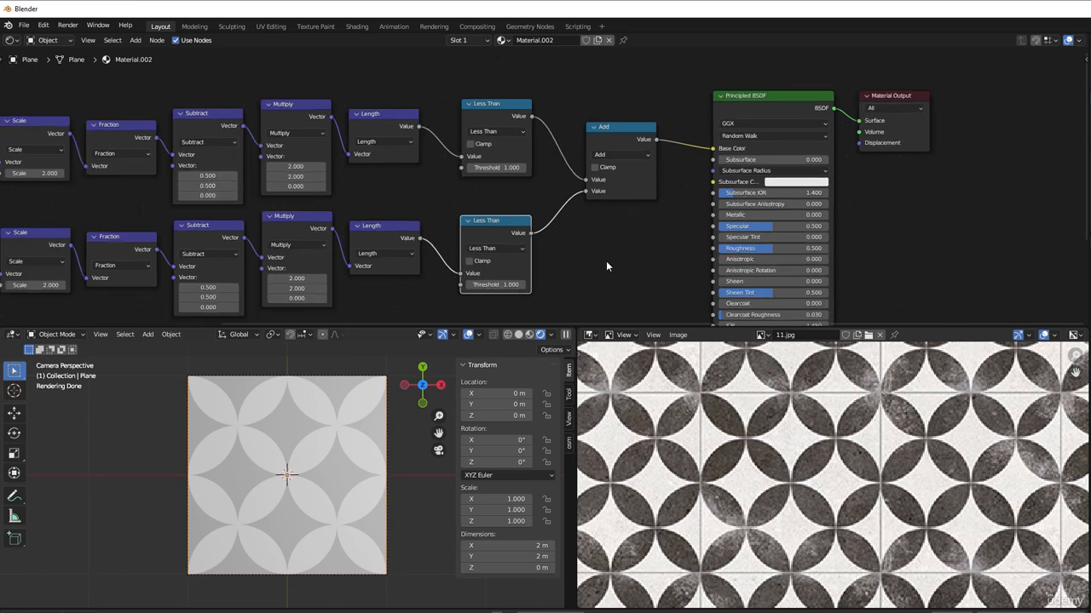
middle_drag(605, 261, 409, 278)
drag(568, 88, 697, 200)
drag(583, 130, 706, 129)
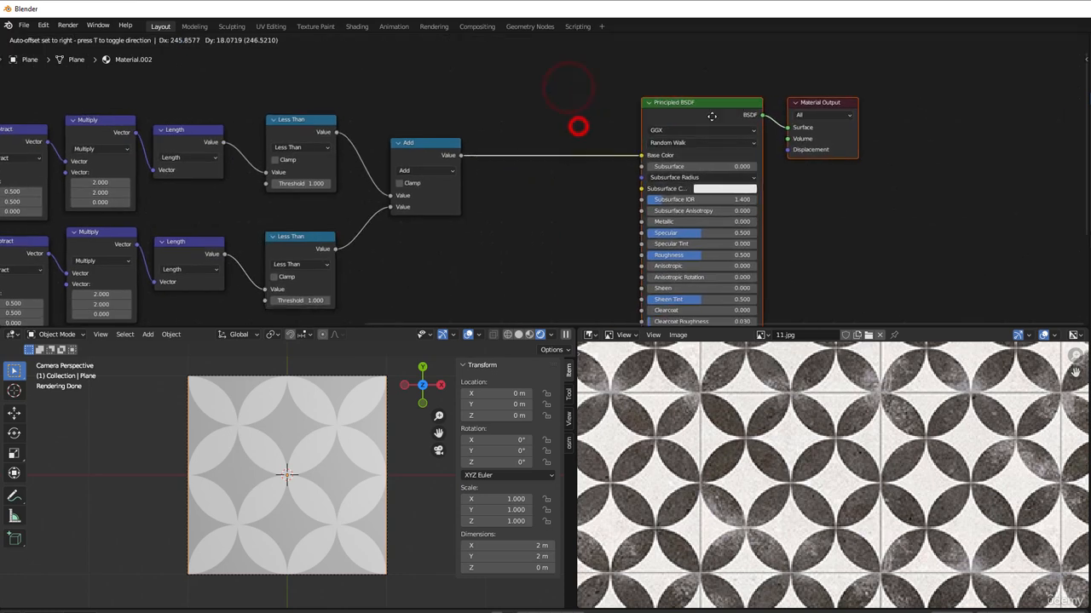
scroll(596, 202, up, 2)
middle_drag(540, 242, 508, 254)
scroll(468, 223, up, 1)
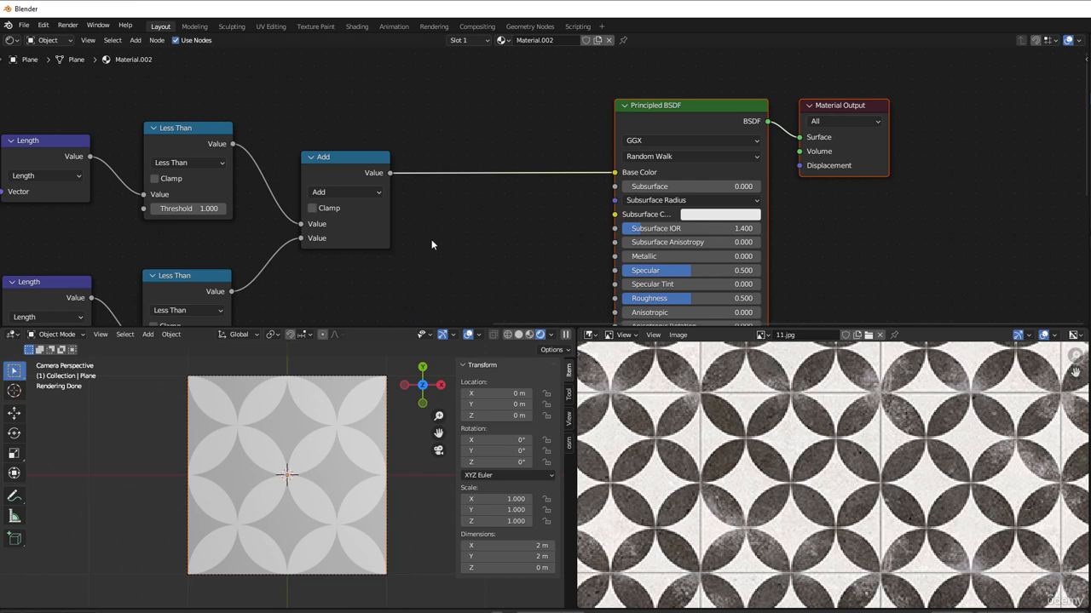
Step: Insert a Math node between the Add node and the Principled BSDF's Base Color, with its operation set to Less Than
key(shift+a)
mouse_move(431, 243)
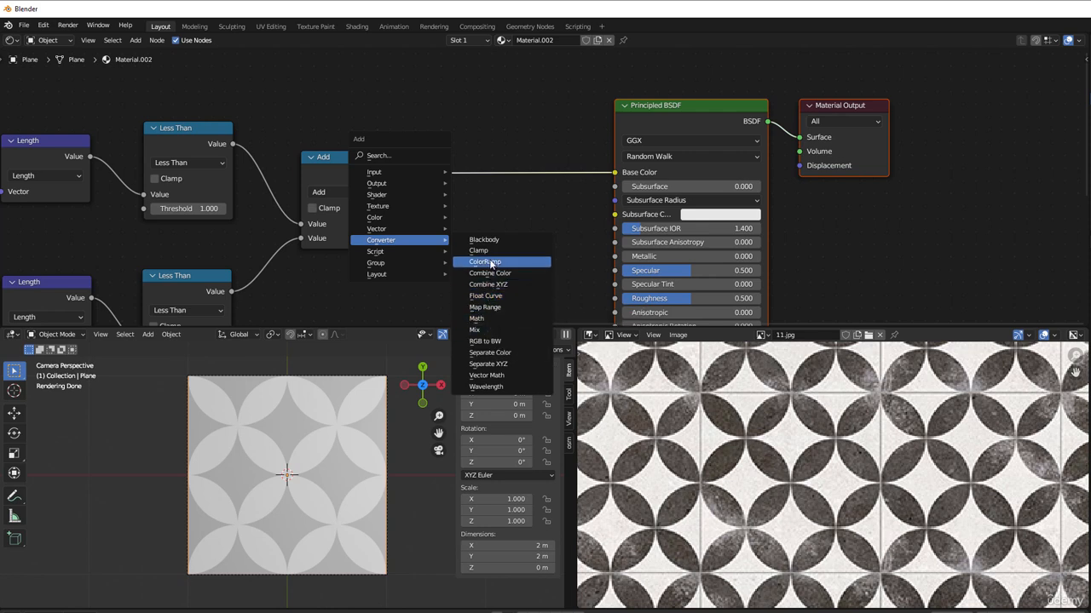
click(492, 317)
click(408, 130)
click(454, 173)
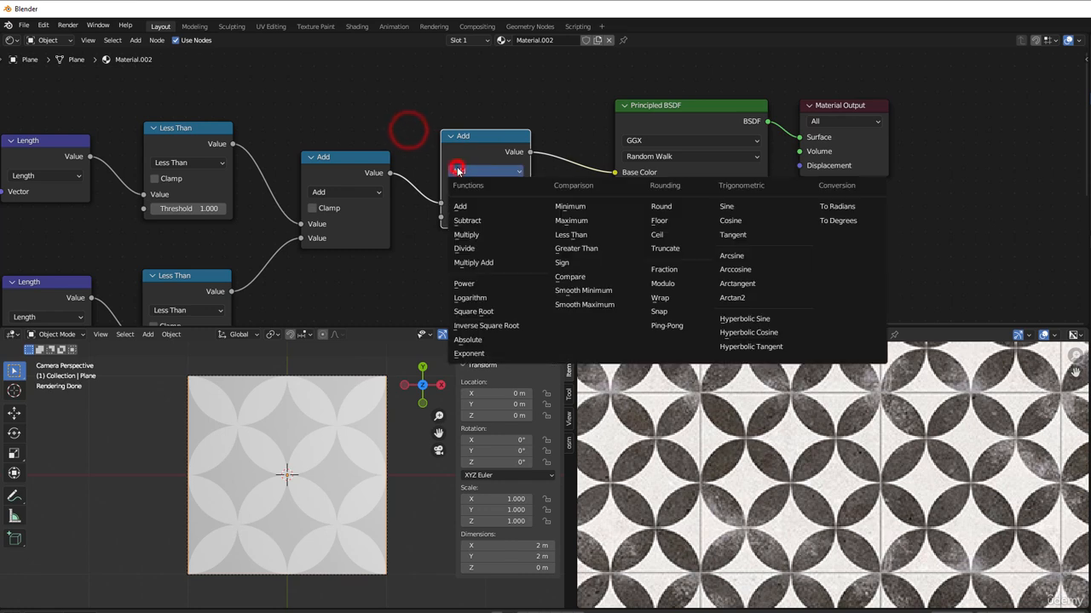
click(581, 242)
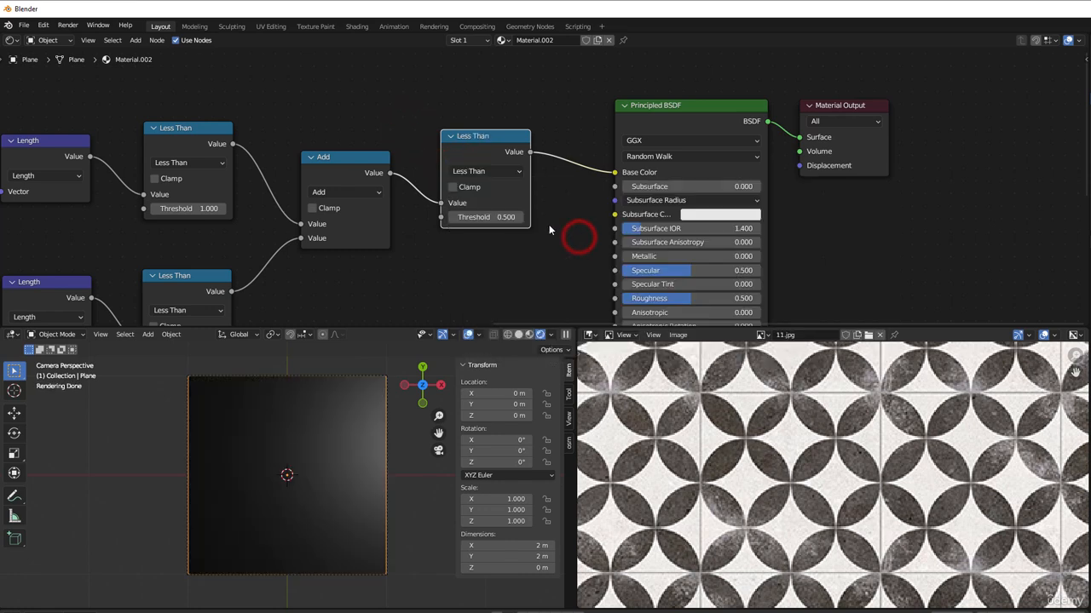
Step: Set the threshold of the math node after Add to 1.1 and change its operation to Greater Than
click(495, 217)
text(1.8)
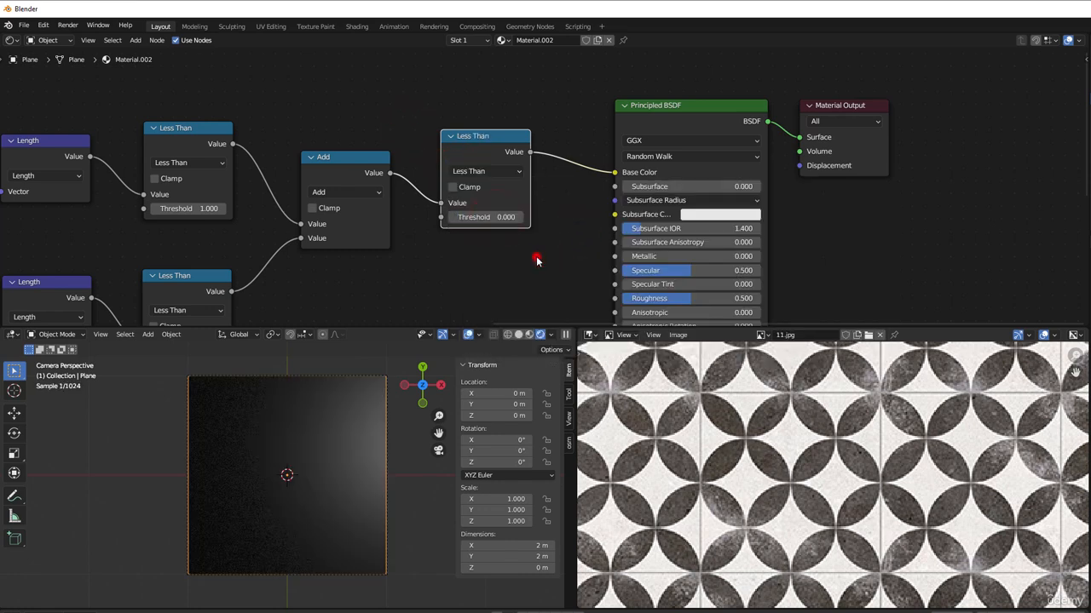
key(Return)
drag(504, 217, 482, 217)
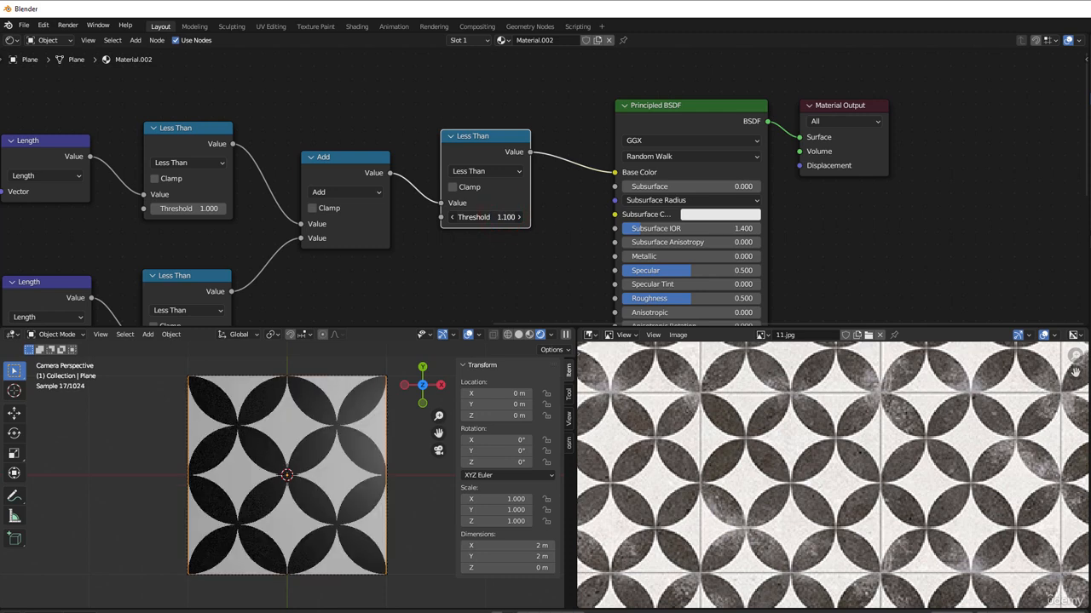
click(518, 217)
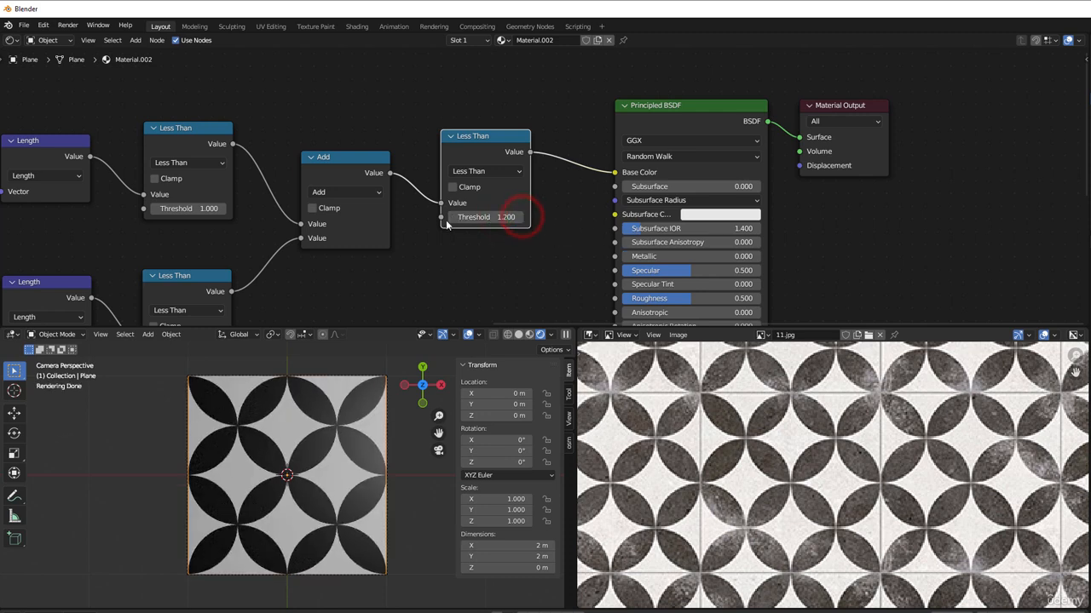
click(452, 217)
click(452, 216)
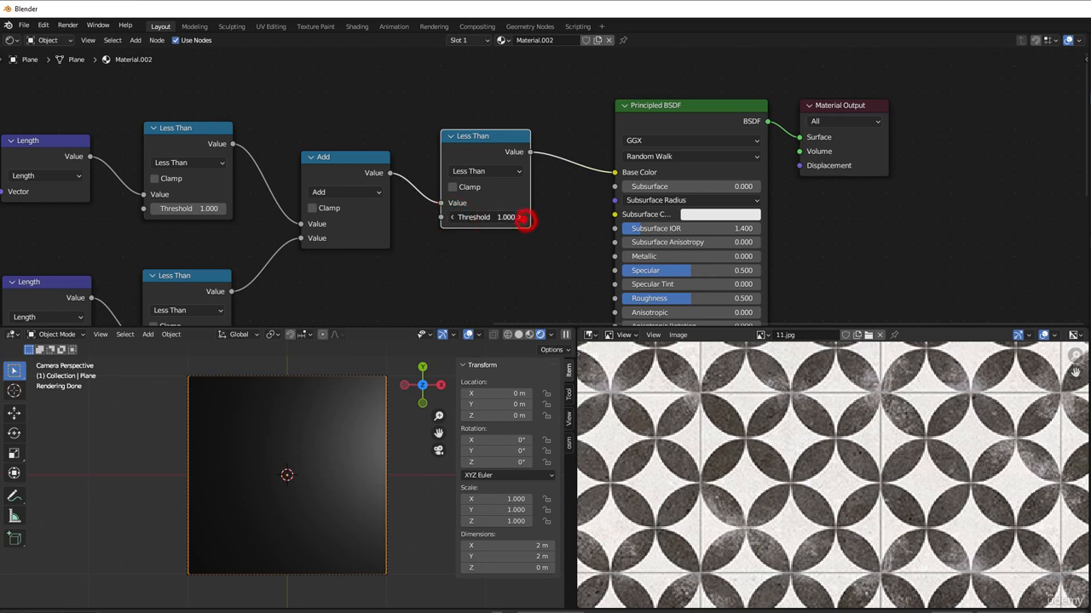
click(482, 171)
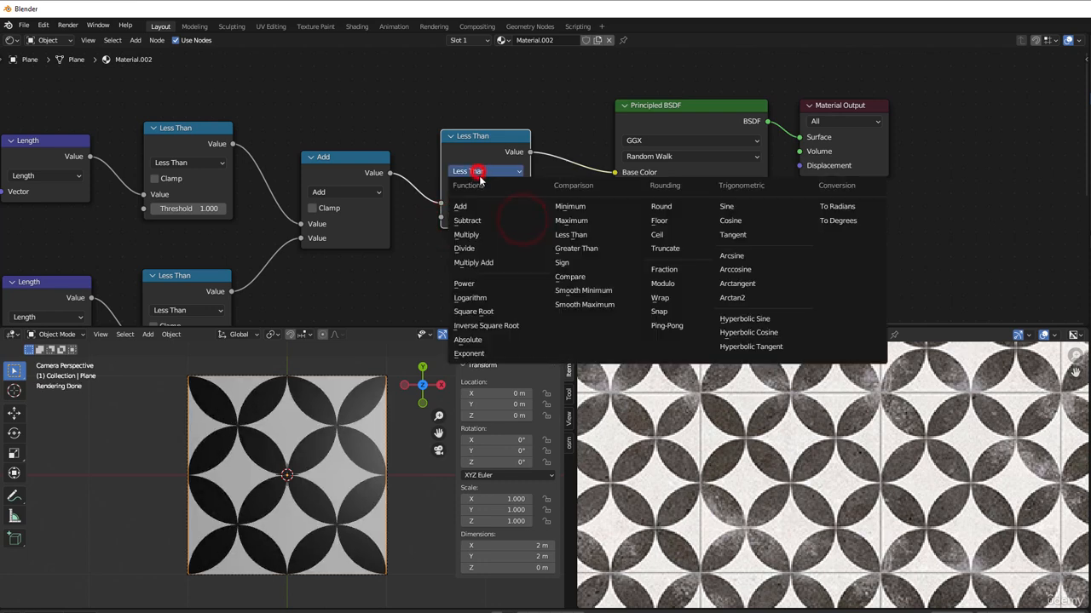
click(570, 246)
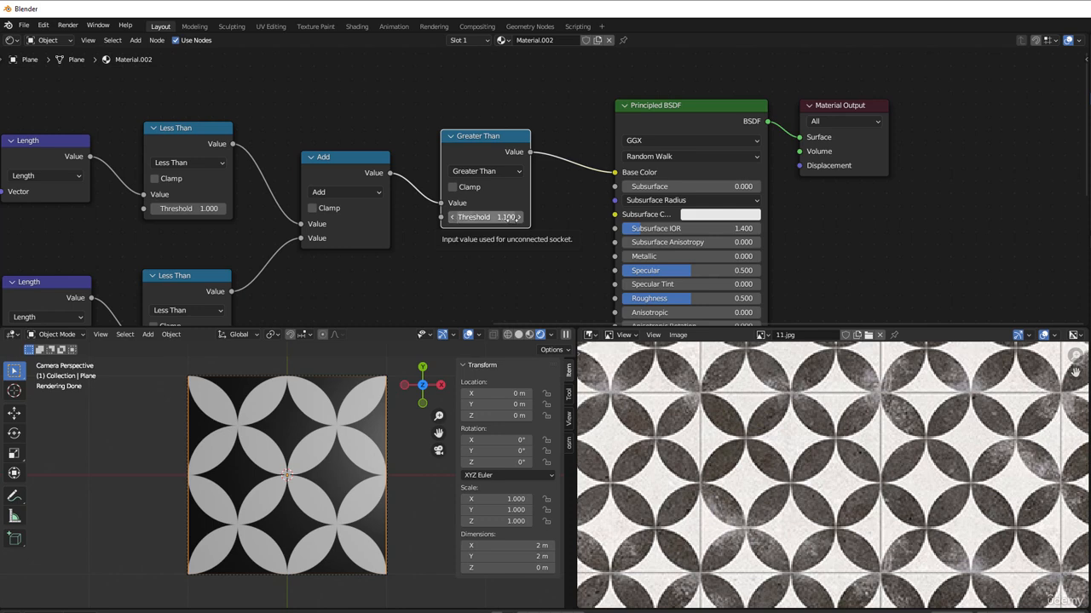
Step: Change the Greater Than node's operation to Less Than and move the Principled BSDF and Material Output nodes farther away from it
click(482, 171)
click(571, 234)
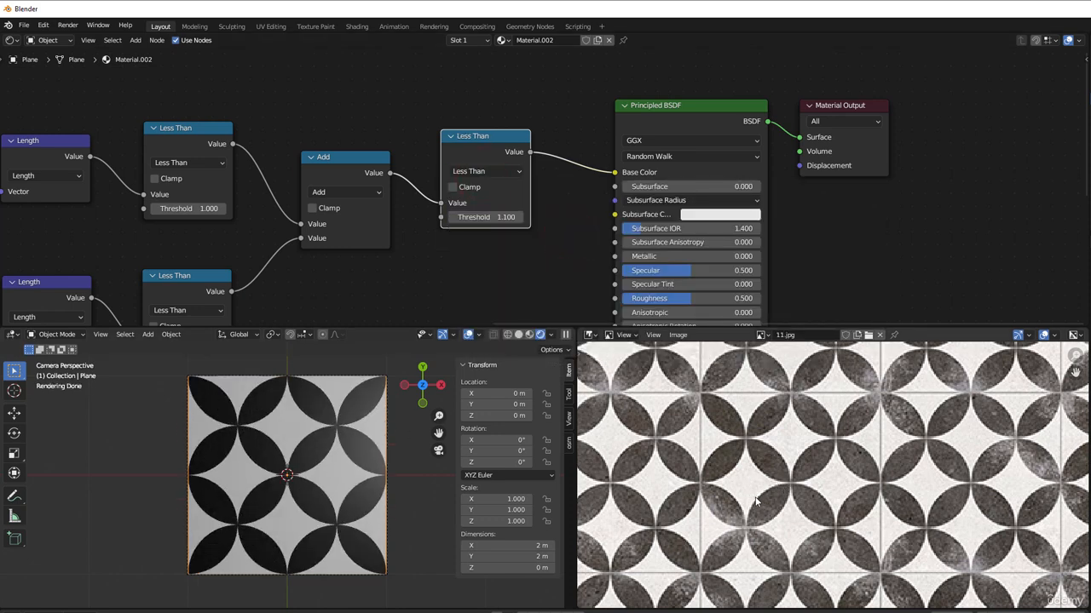
scroll(508, 279, down, 2)
middle_drag(506, 279, 410, 269)
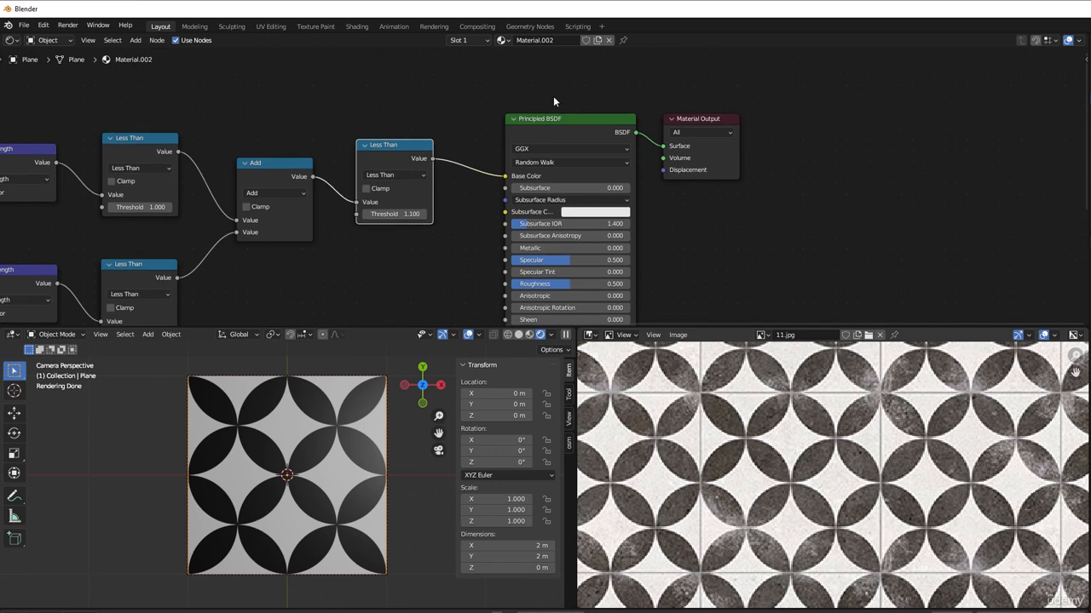
drag(556, 91, 716, 233)
drag(592, 140, 736, 140)
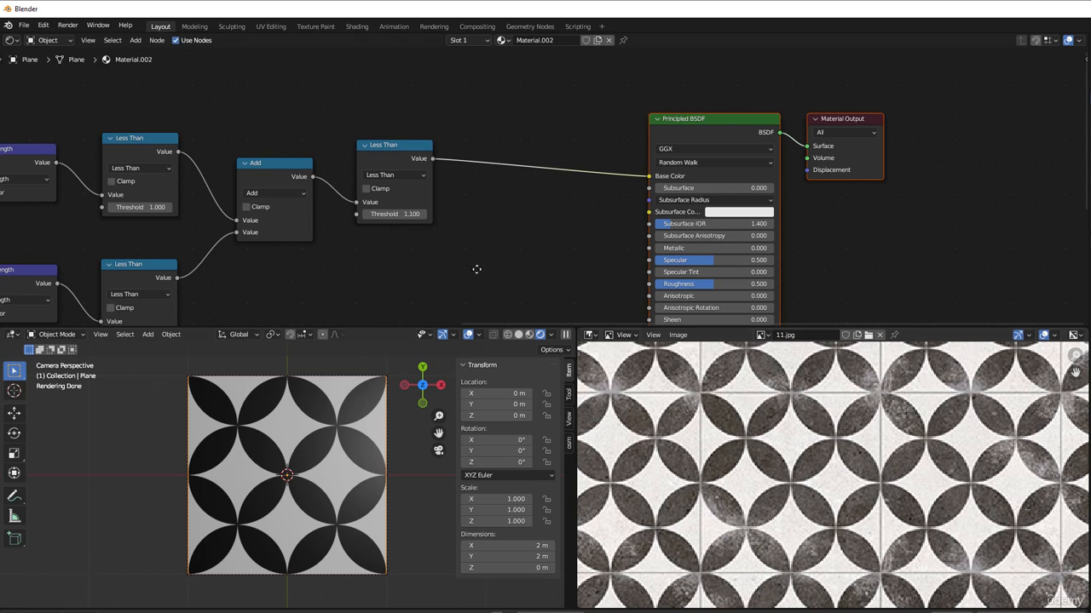
middle_drag(479, 268, 469, 271)
scroll(469, 271, up, 1)
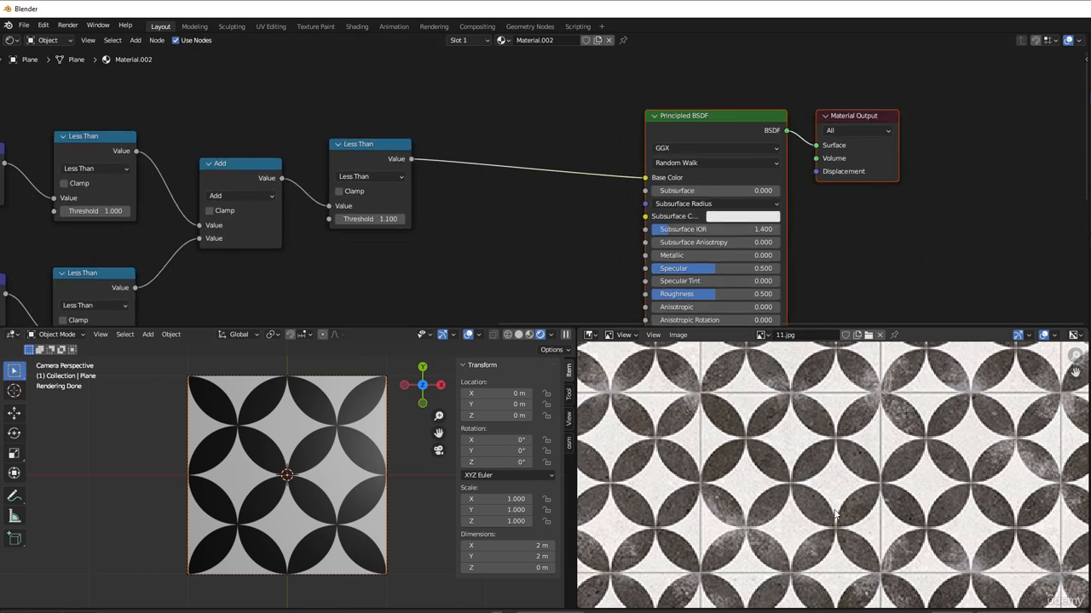
Step: Insert a Mix Color node before the Principled BSDF's Base Color, with the last Less Than node's Value feeding its Factor
key(shift+a)
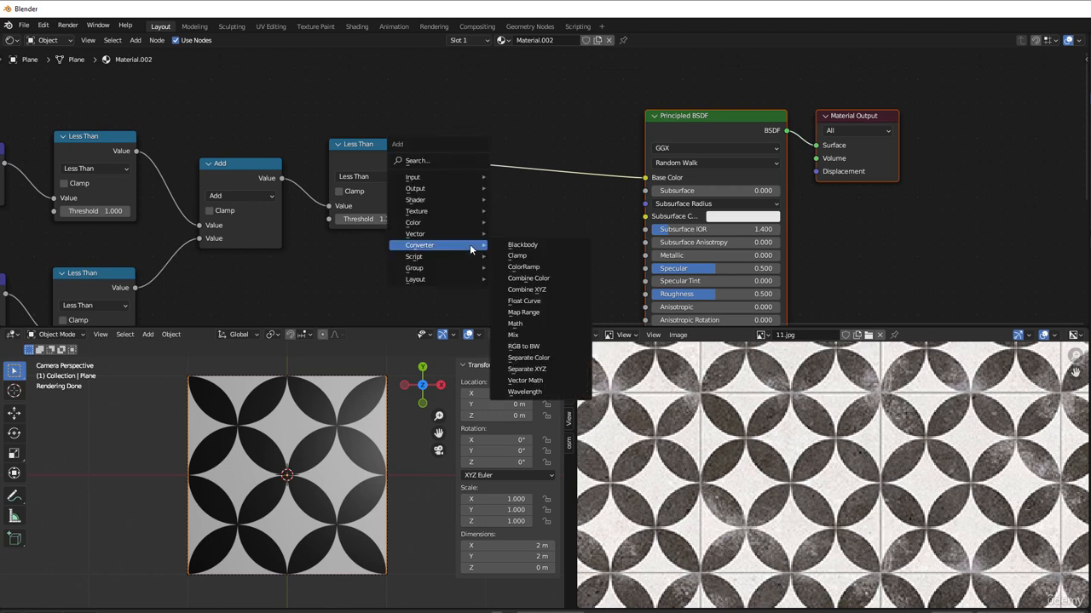
mouse_move(440, 224)
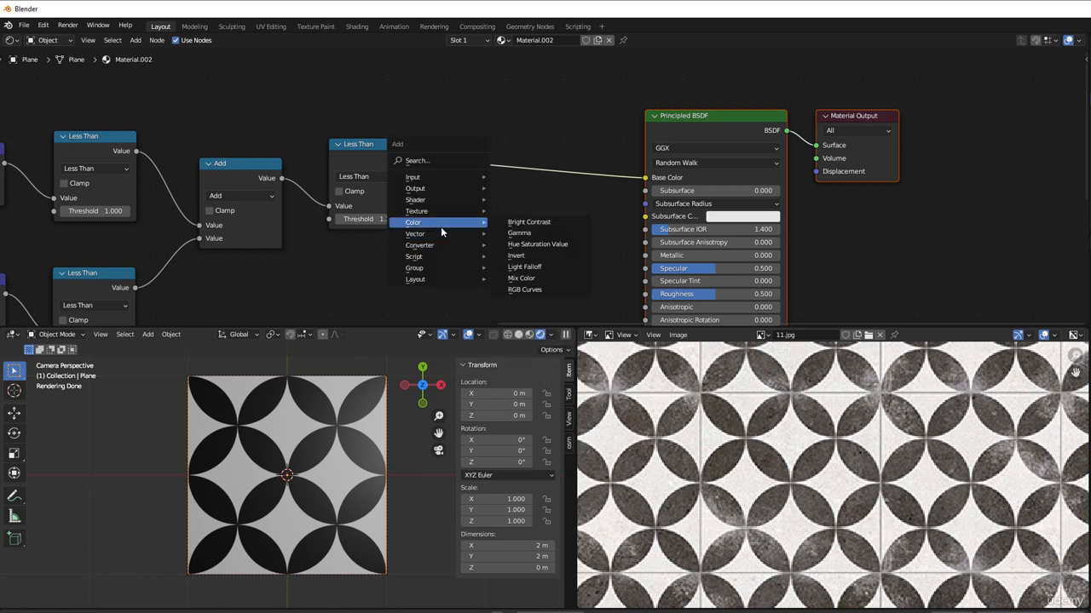
click(544, 279)
click(527, 125)
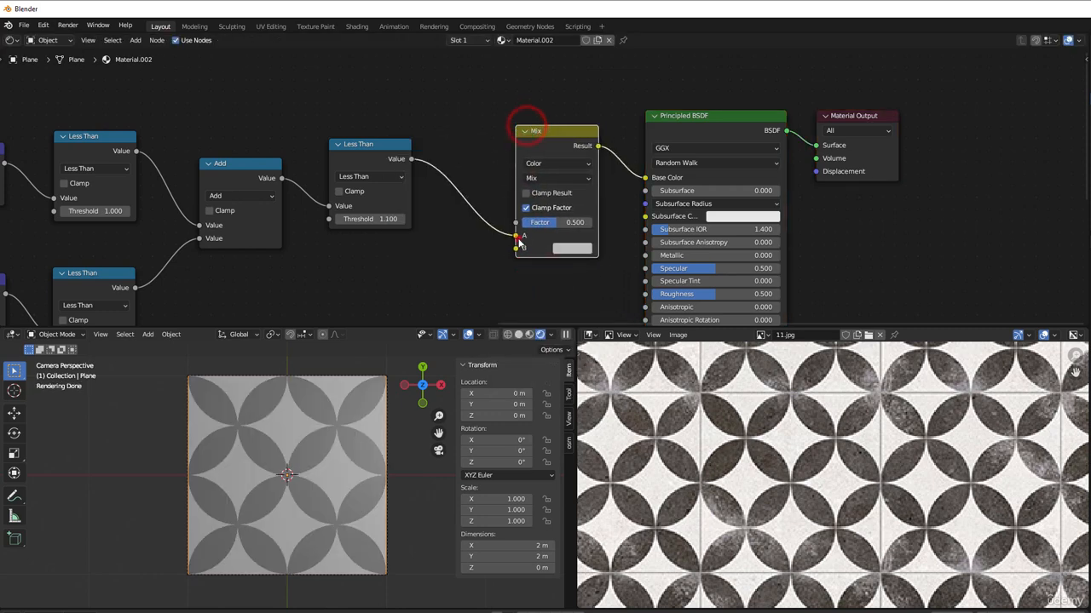
drag(517, 236, 515, 223)
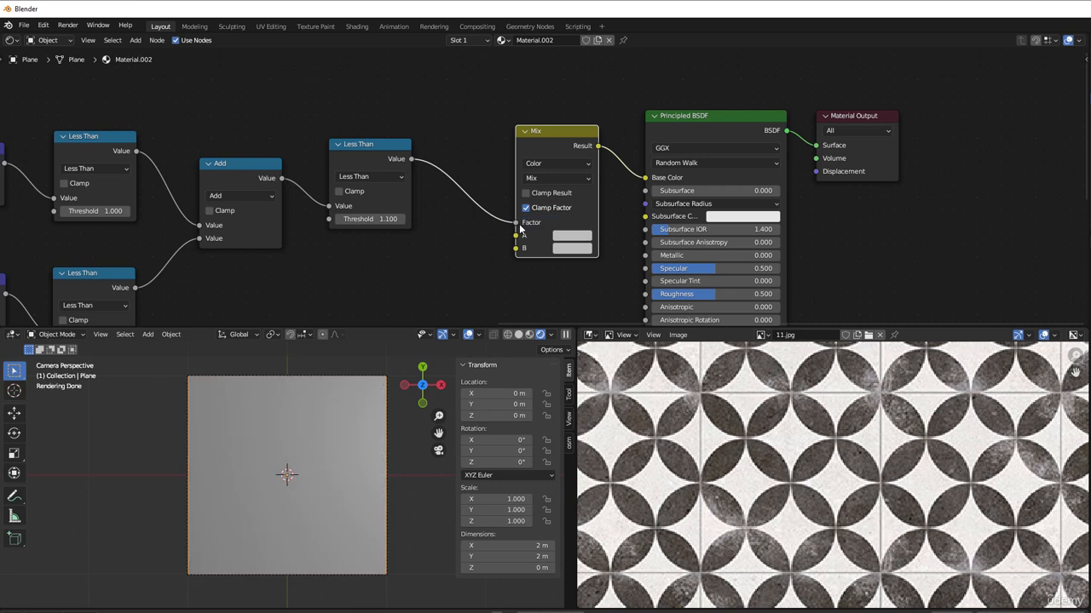
Step: Set the Mix node's A color to a very dark brown with hue 0.031, saturation 1 and value 0.019
click(572, 235)
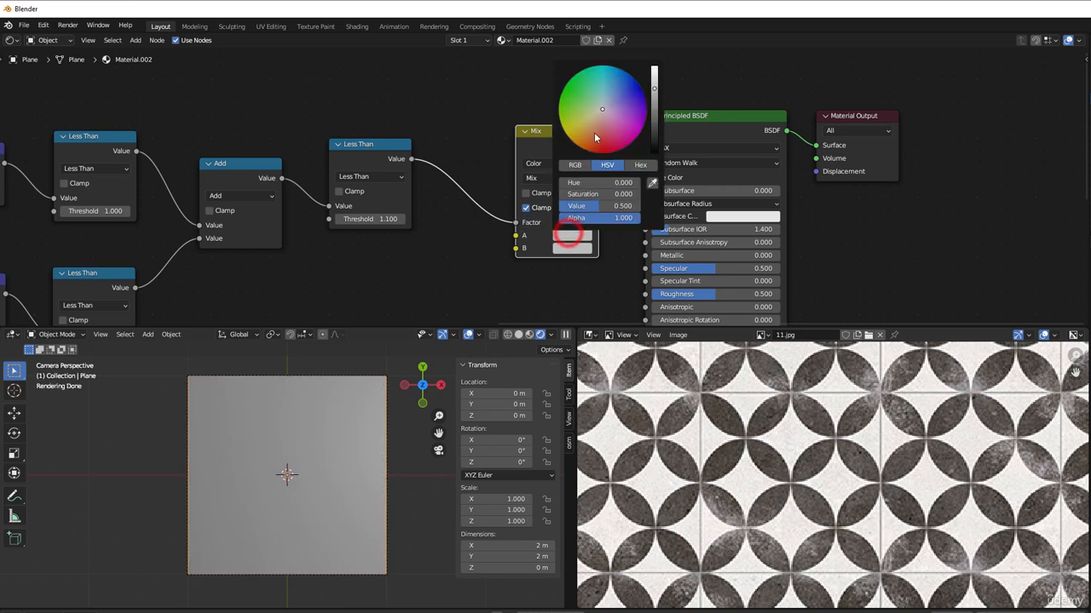
click(576, 134)
drag(576, 133, 587, 151)
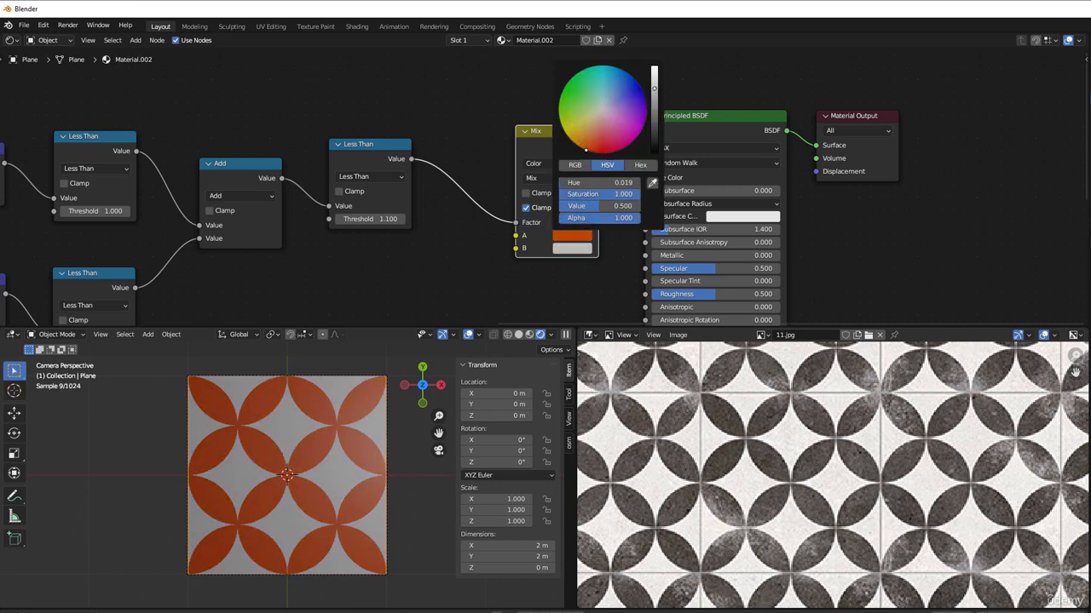
drag(653, 94, 656, 140)
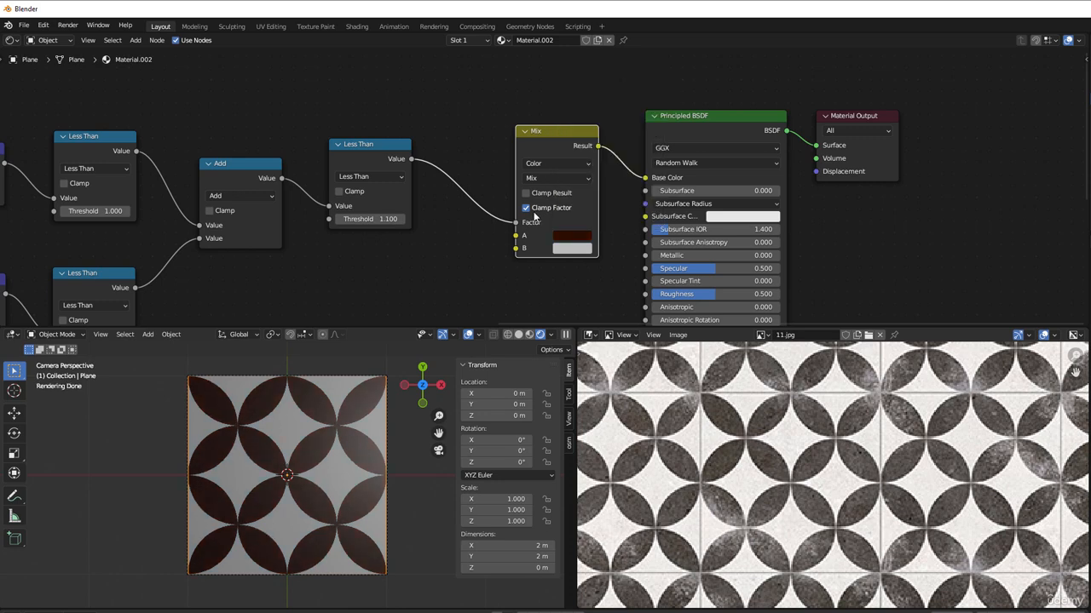
click(572, 236)
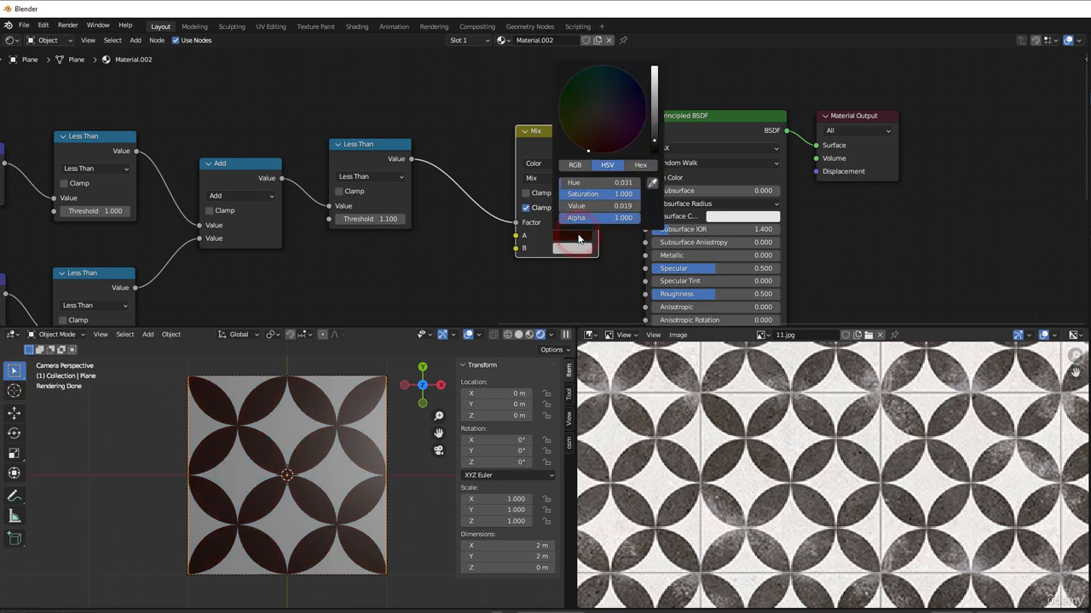
click(408, 294)
Step: Move the Texture Coordinate node farther from the two first Subtract nodes to free space between them
scroll(407, 294, down, 1)
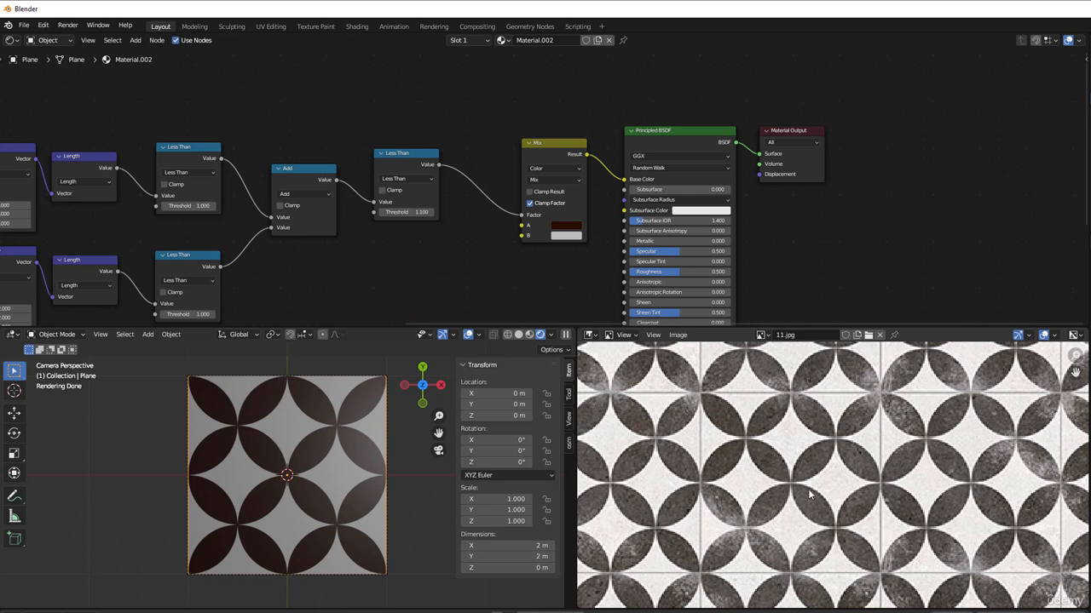
scroll(293, 291, down, 5)
middle_drag(266, 299, 767, 227)
scroll(499, 272, up, 2)
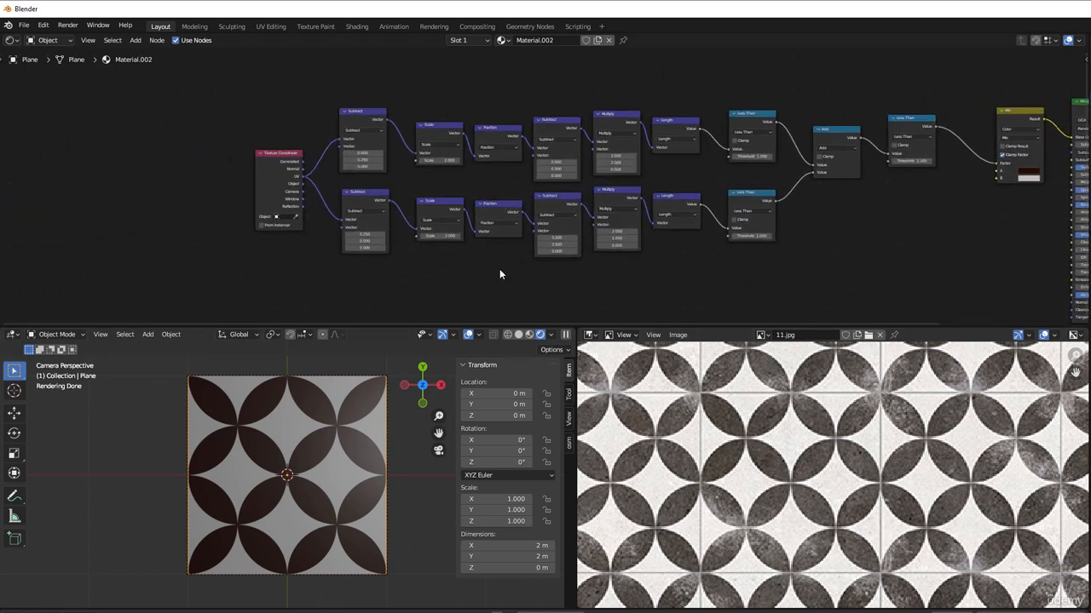
middle_drag(398, 267, 631, 295)
drag(493, 209, 322, 209)
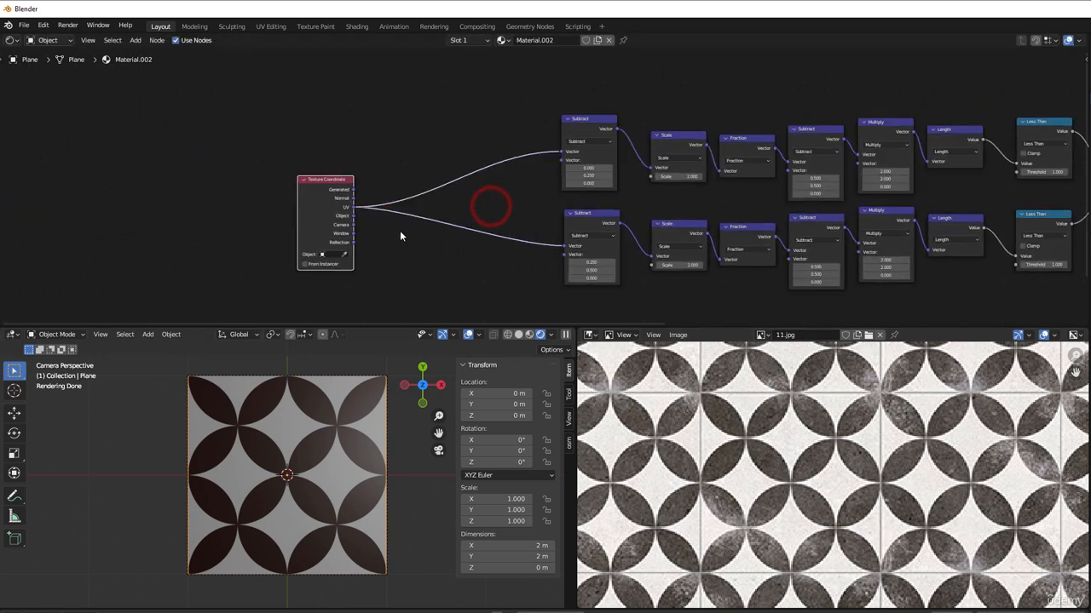
Step: Place a copy of the Scale node after the Texture Coordinate's UV output and link its Vector output to both first Subtract nodes
scroll(417, 245, up, 2)
middle_drag(417, 246, 471, 240)
scroll(686, 260, up, 1)
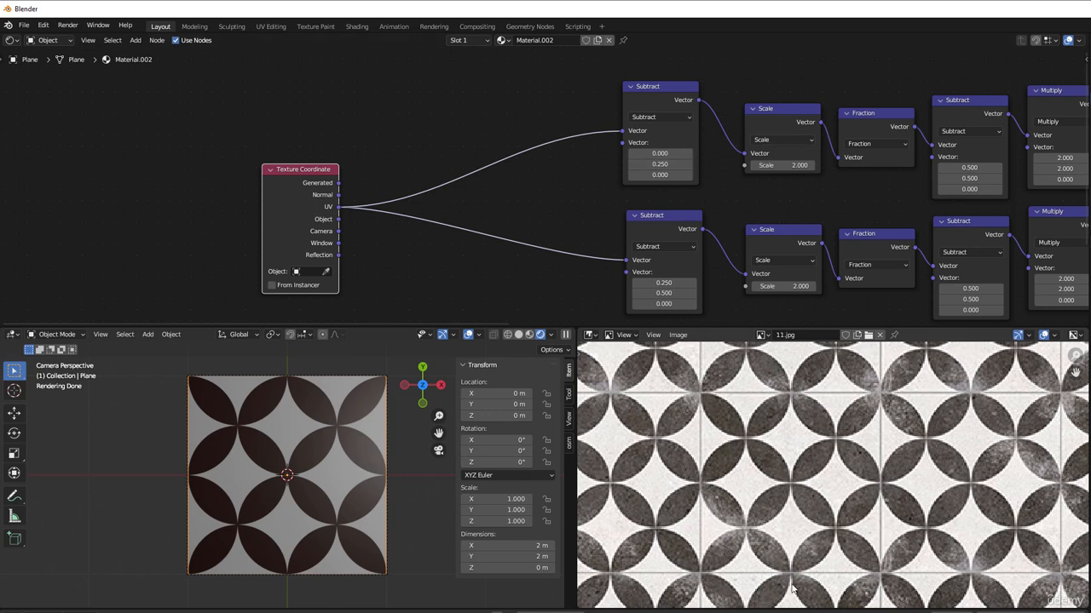
click(768, 115)
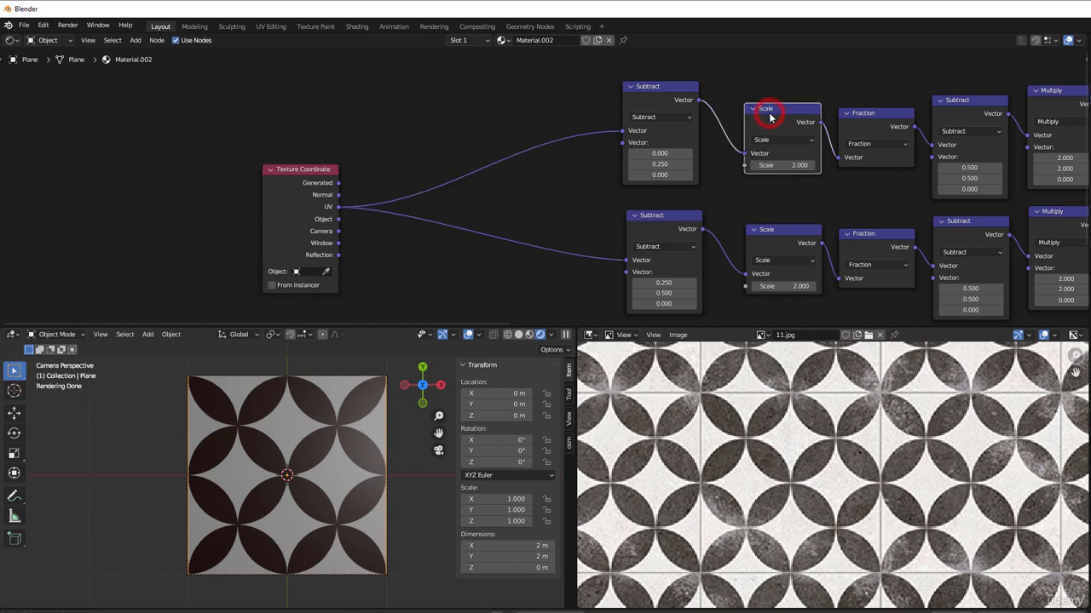
drag(770, 118, 637, 281)
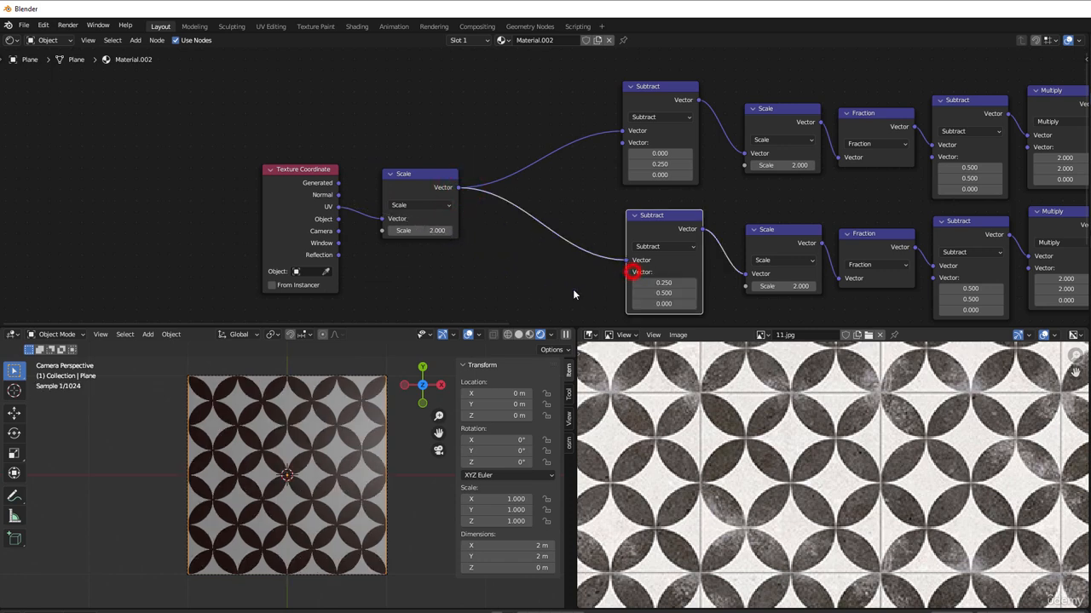
Step: Set the Scale value of the copied node after Texture Coordinate to 4
mouse_move(437, 231)
mouse_down()
mouse_move(520, 231)
mouse_move(419, 231)
mouse_up()
click(418, 230)
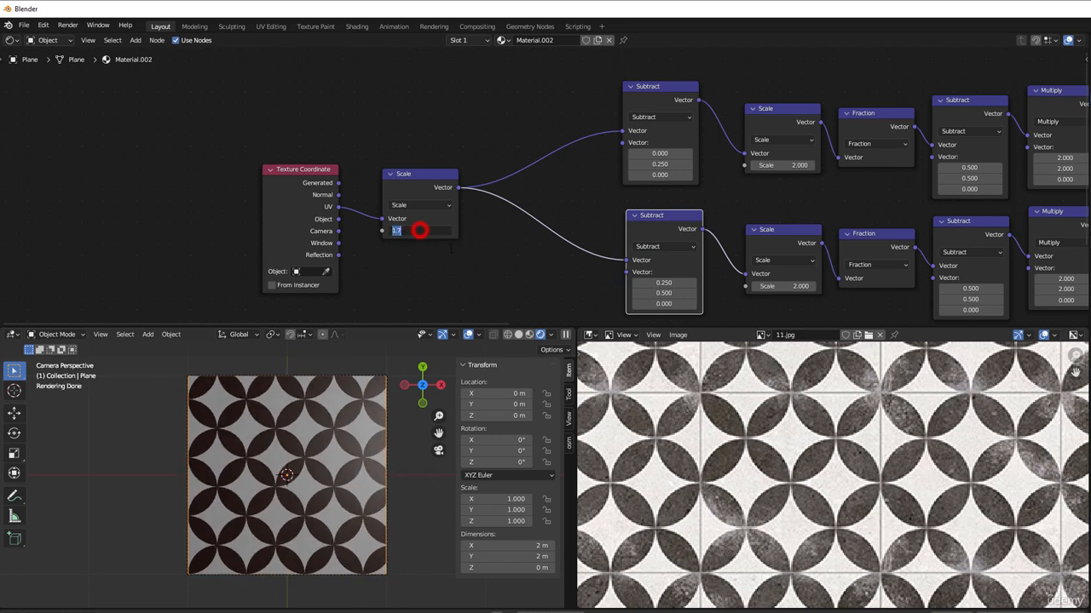
text(4)
key(Return)
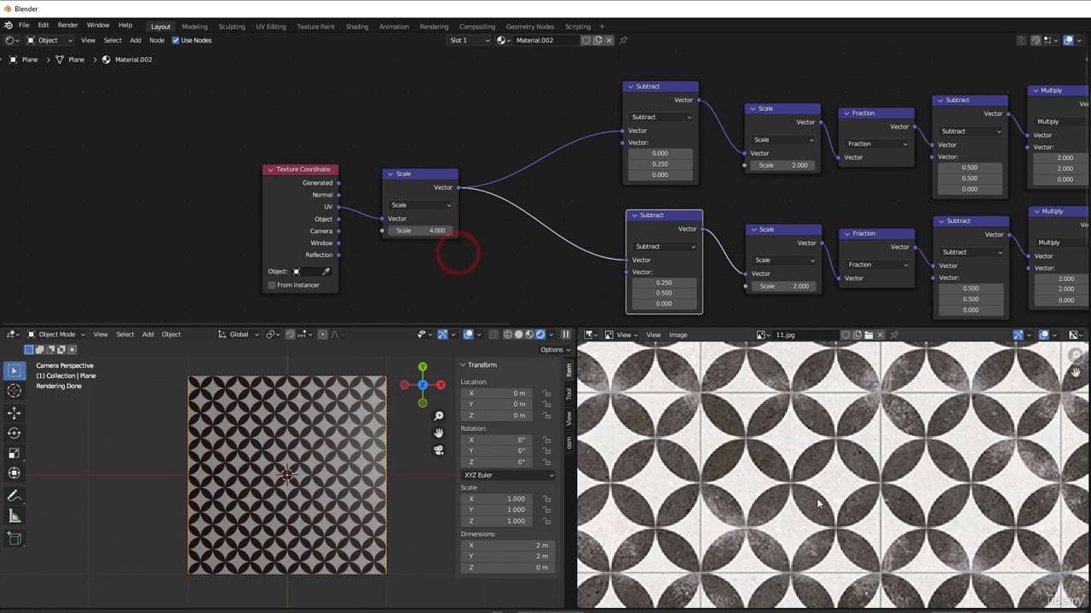
scroll(818, 494, down, 4)
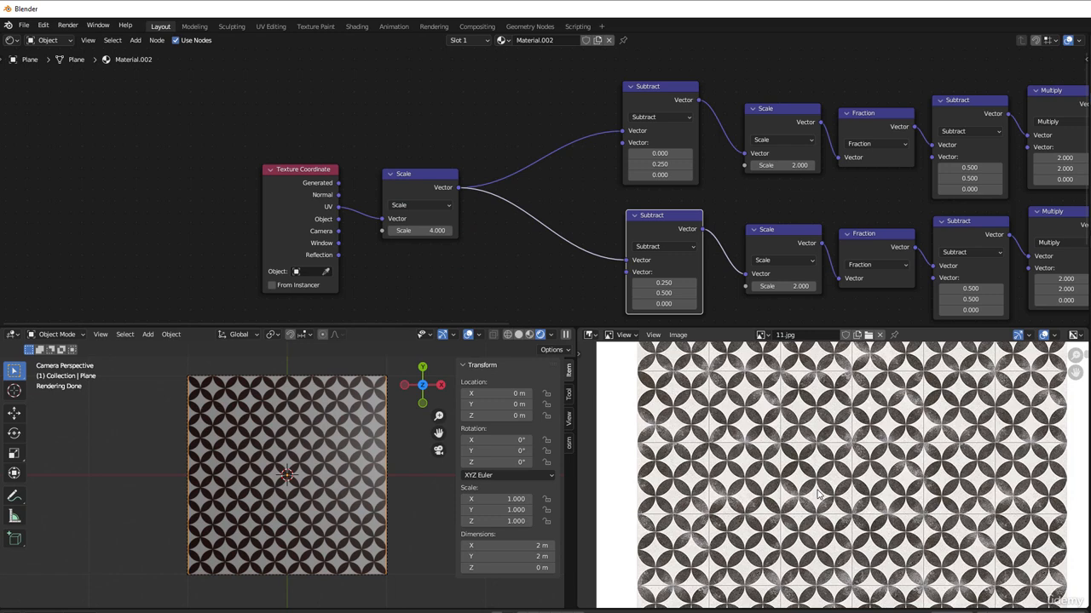
scroll(686, 257, down, 1)
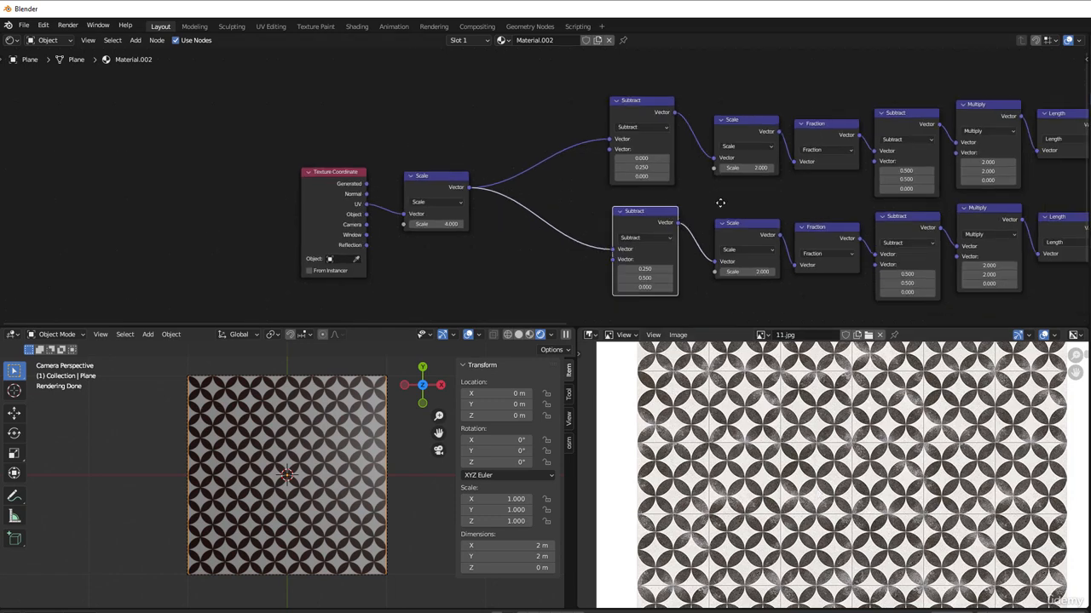
middle_drag(718, 207, 454, 206)
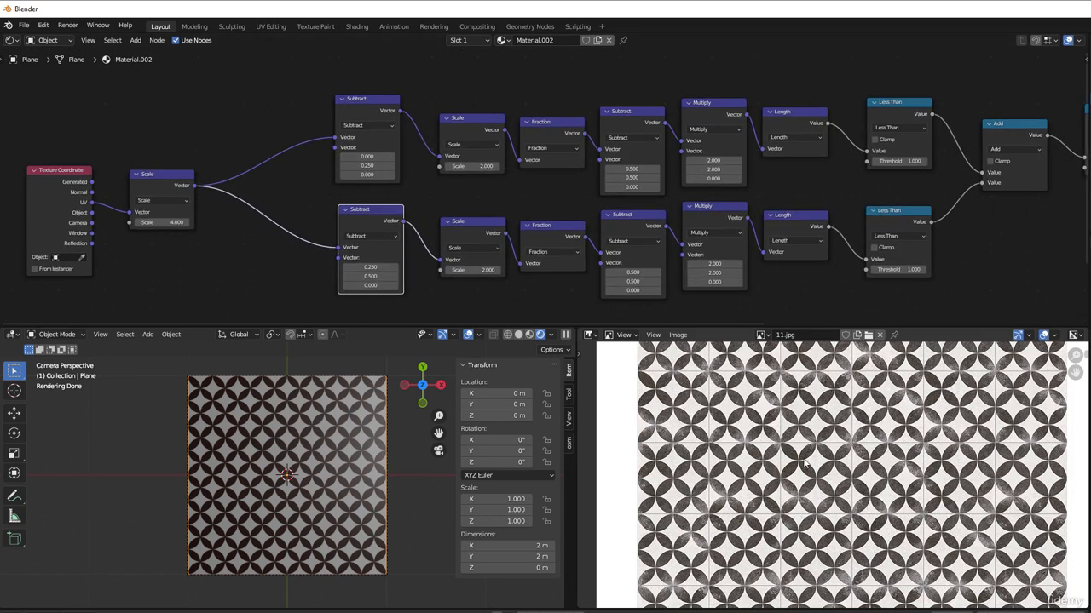
scroll(804, 463, up, 2)
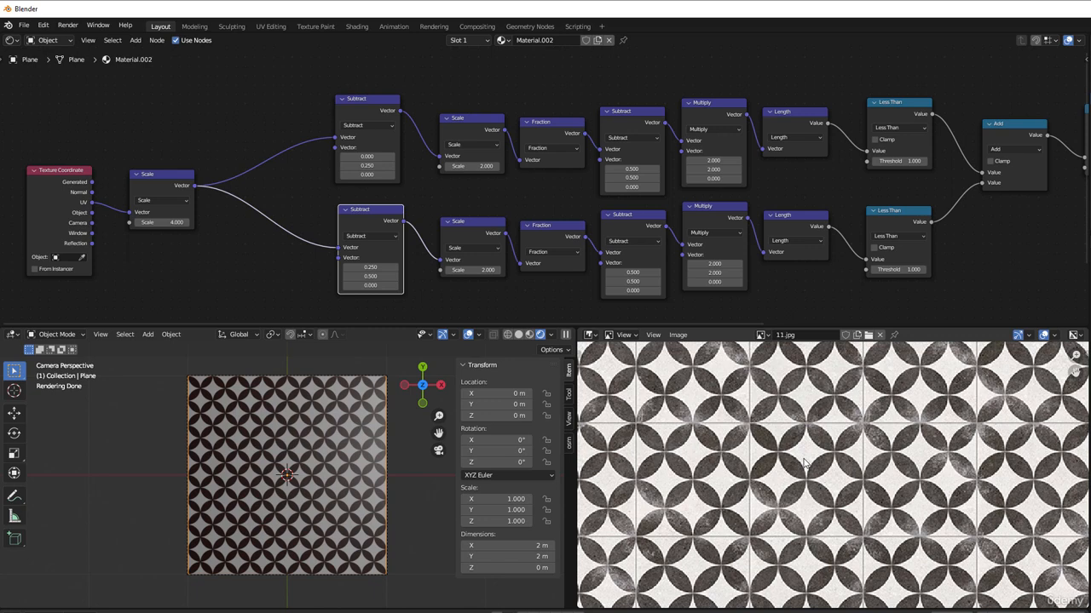